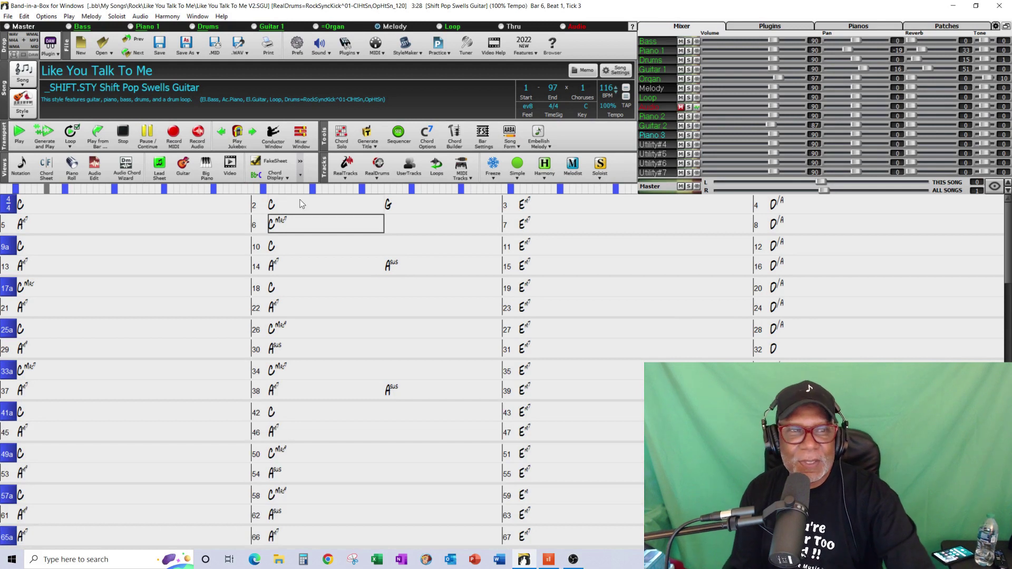
Play the song Like You Talk To Me from bar 1 for a few bars and stop playback
left_click(90, 211)
key("space")
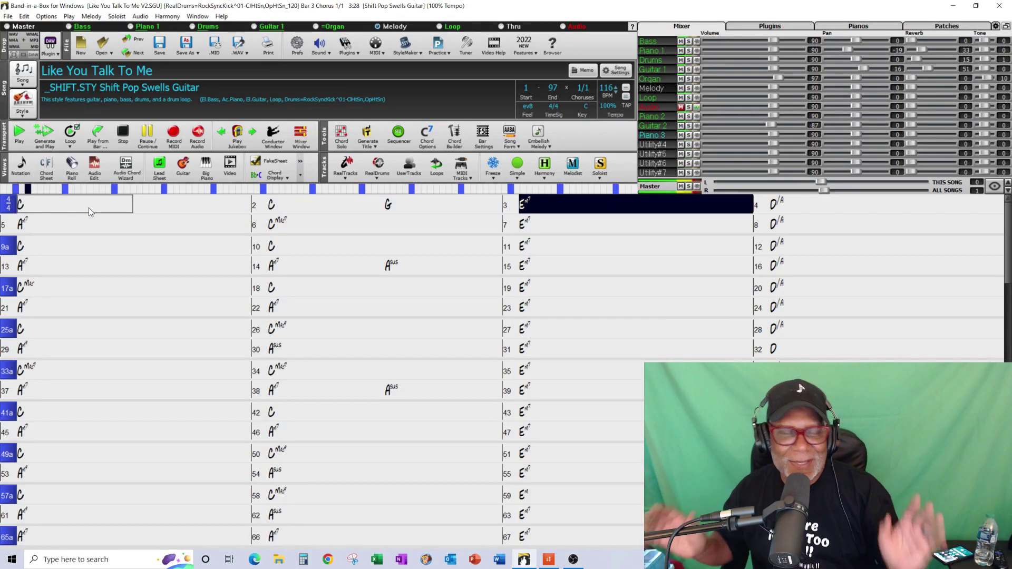
left_click(122, 133)
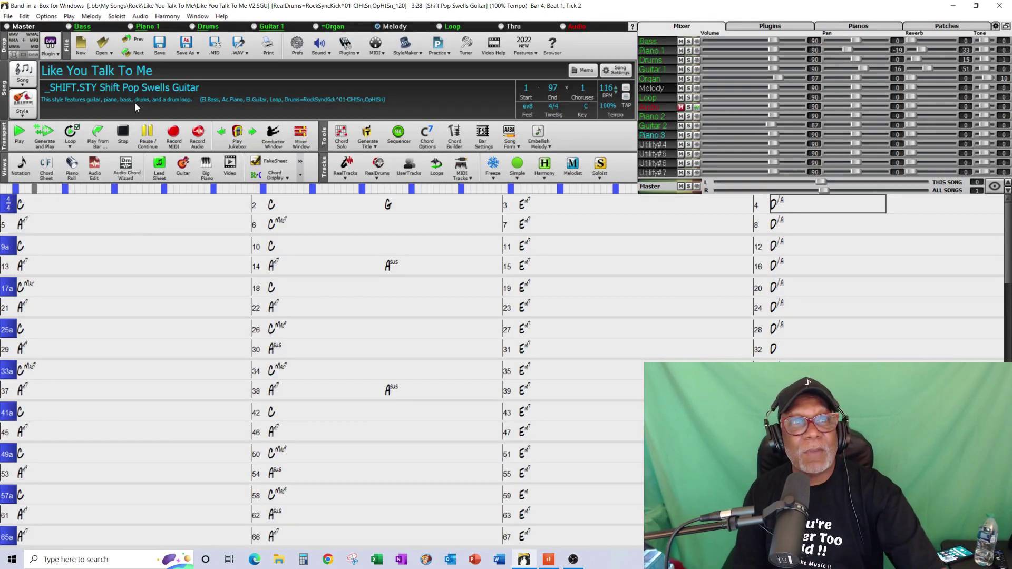
Review the settings for exporting the song as an audio file, and close the dialog without rendering
left_click(140, 16)
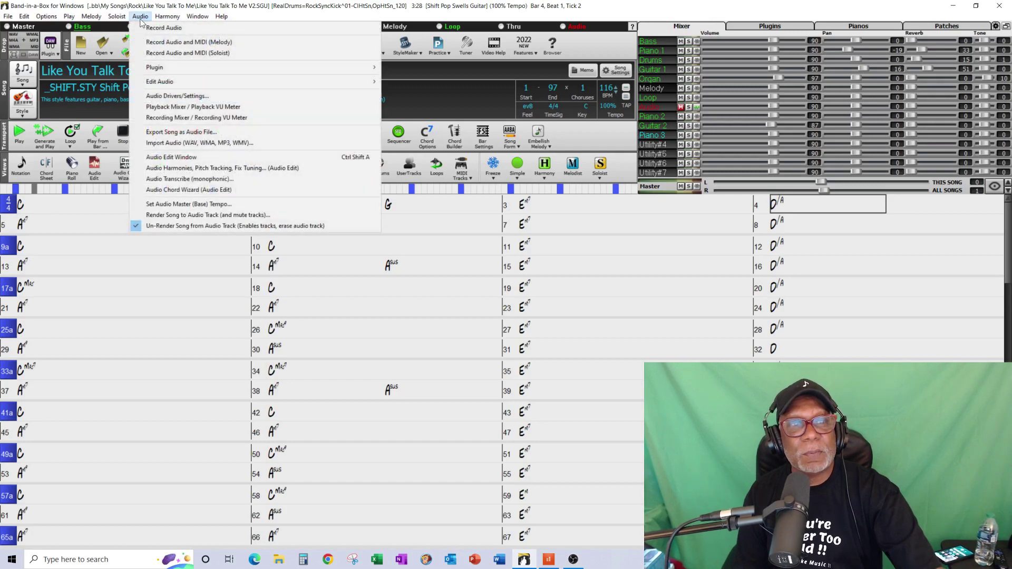
left_click(187, 133)
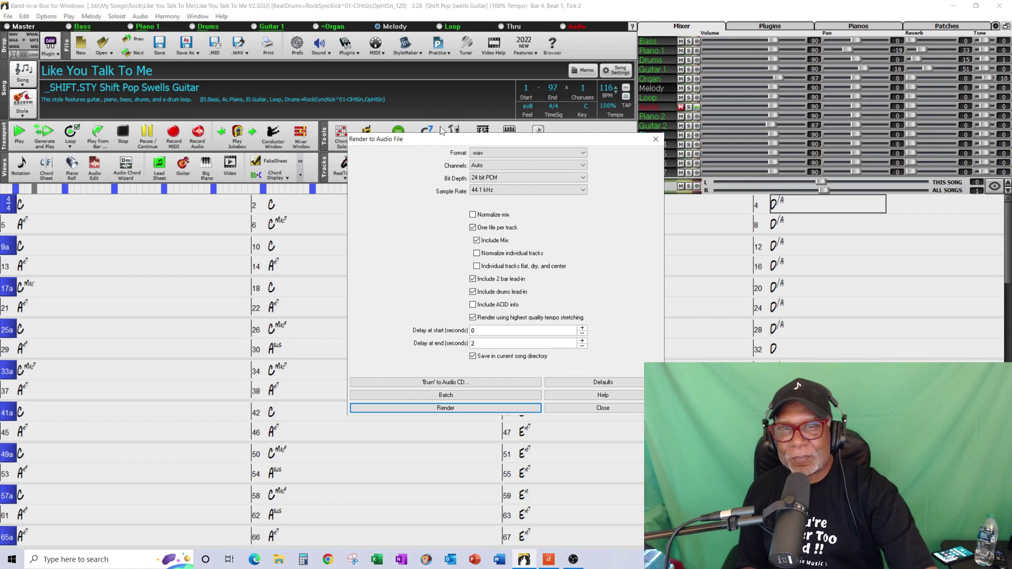
left_click(657, 139)
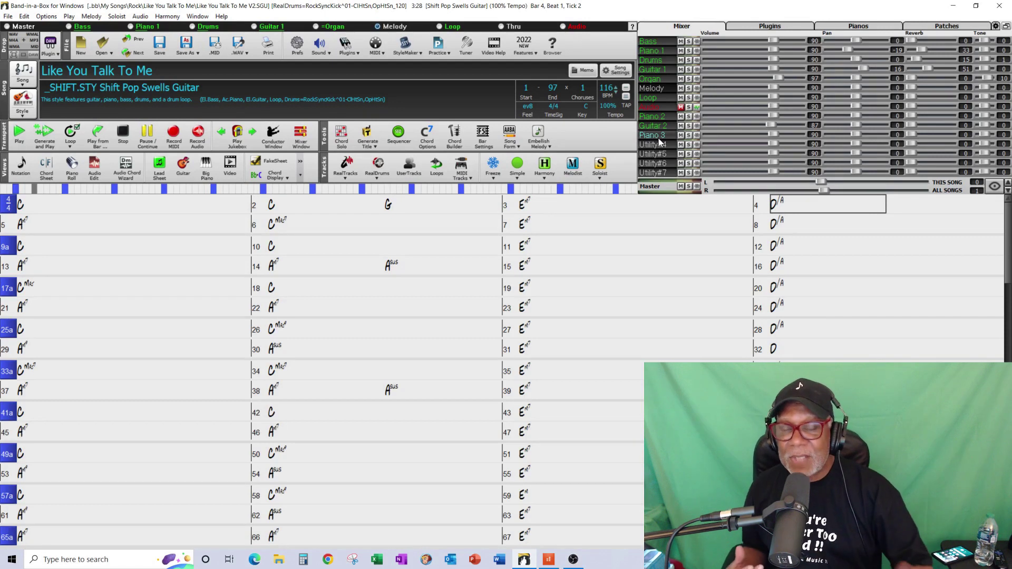
Audition the arrangement's opening from the first bar once more, then stop it
left_click(86, 206)
key("F4")
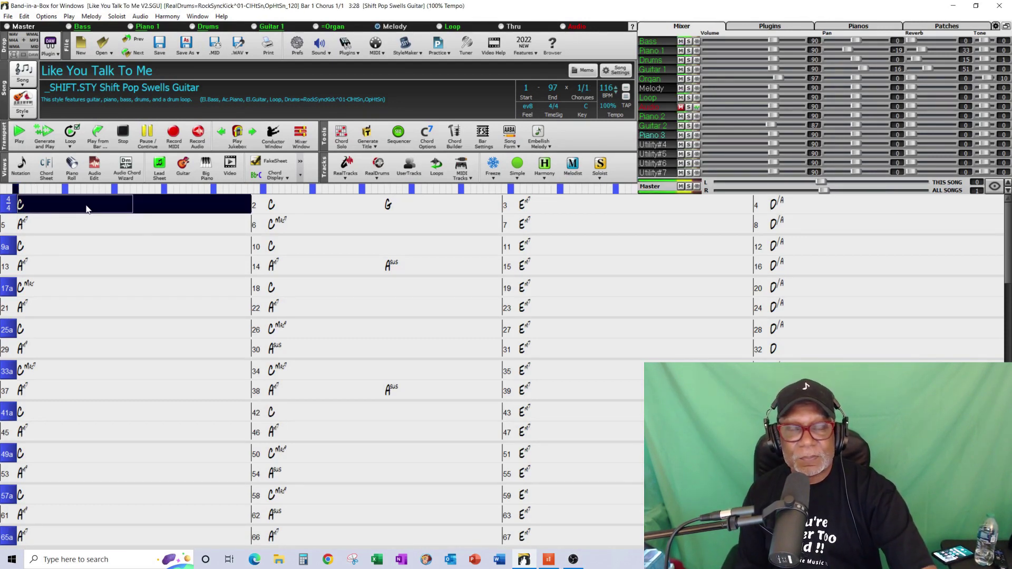
left_click(123, 136)
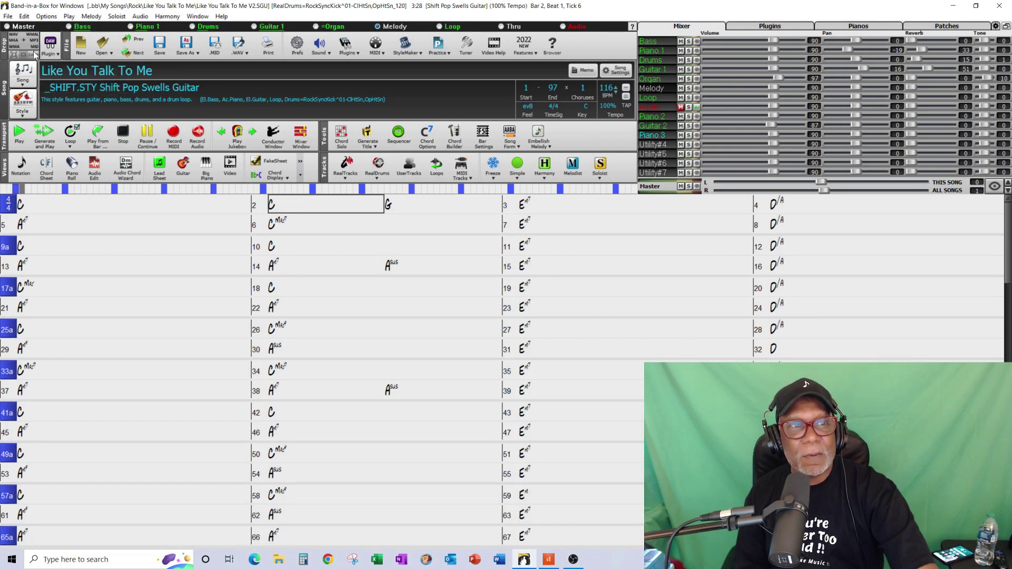
Shrink Band-in-a-Box to its compact window over Cakewalk and move it clear of the empty track lanes
left_click(33, 56)
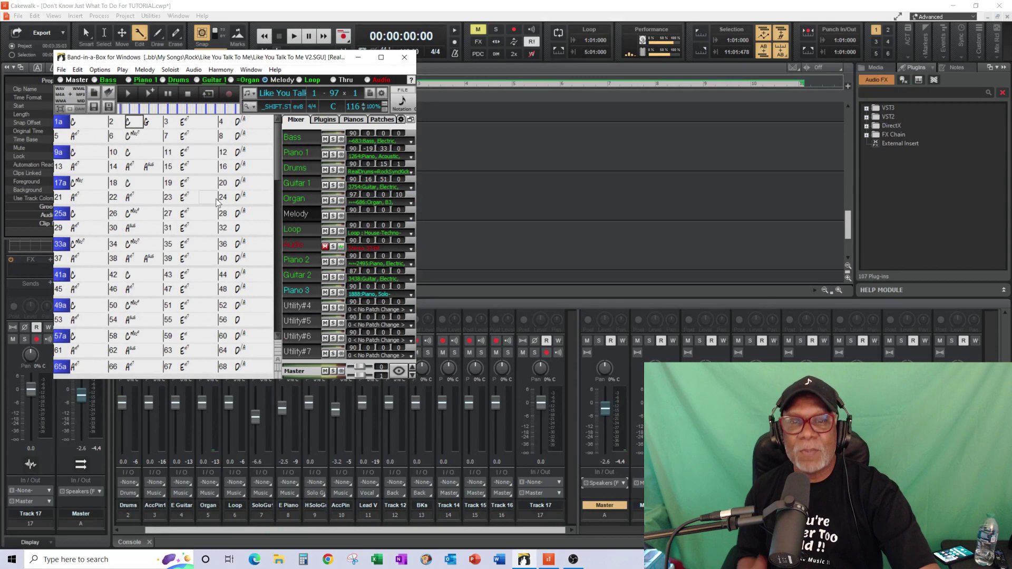
left_click_drag(298, 61, 827, 173)
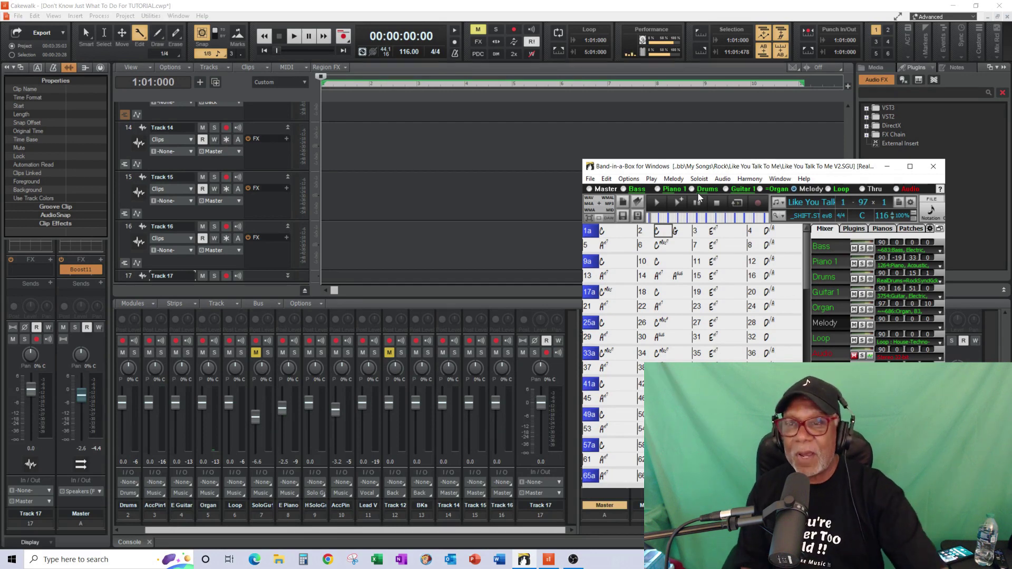
left_click_drag(754, 169, 803, 127)
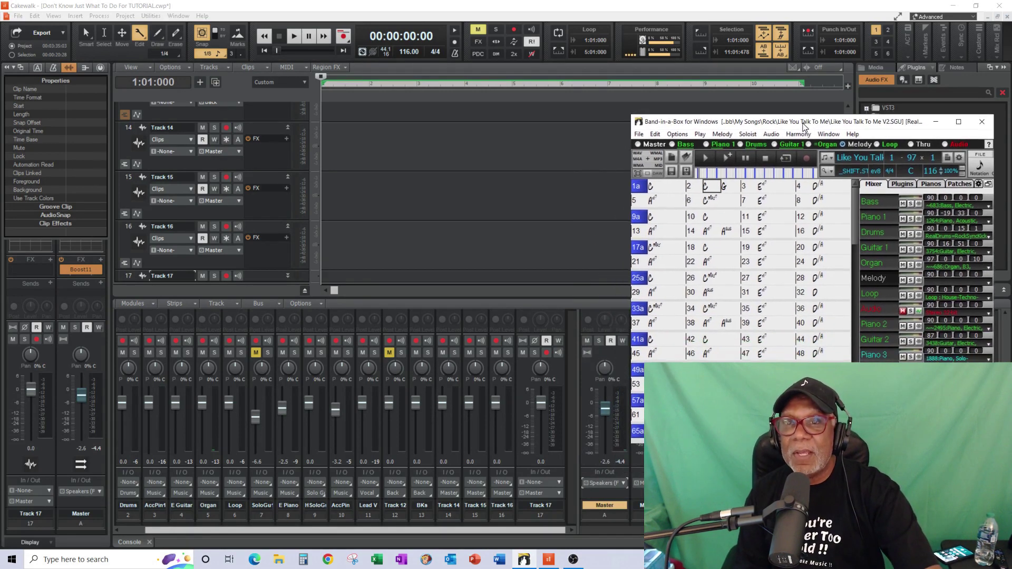
left_click(334, 290)
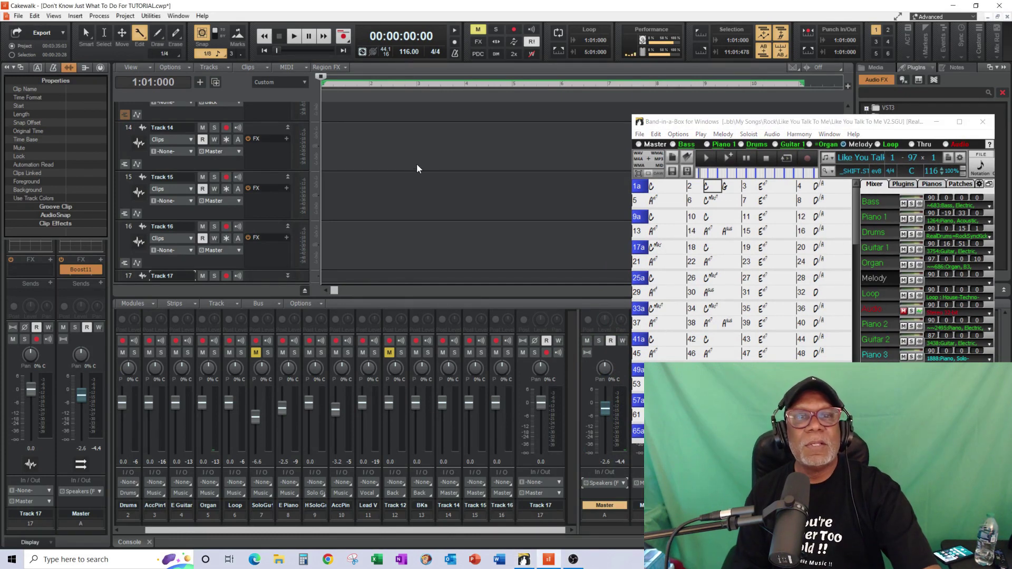
Transfer the Master track from Band-in-a-Box to the start of Cakewalk's empty track lanes, rendering all of the song's parts
left_click(639, 146)
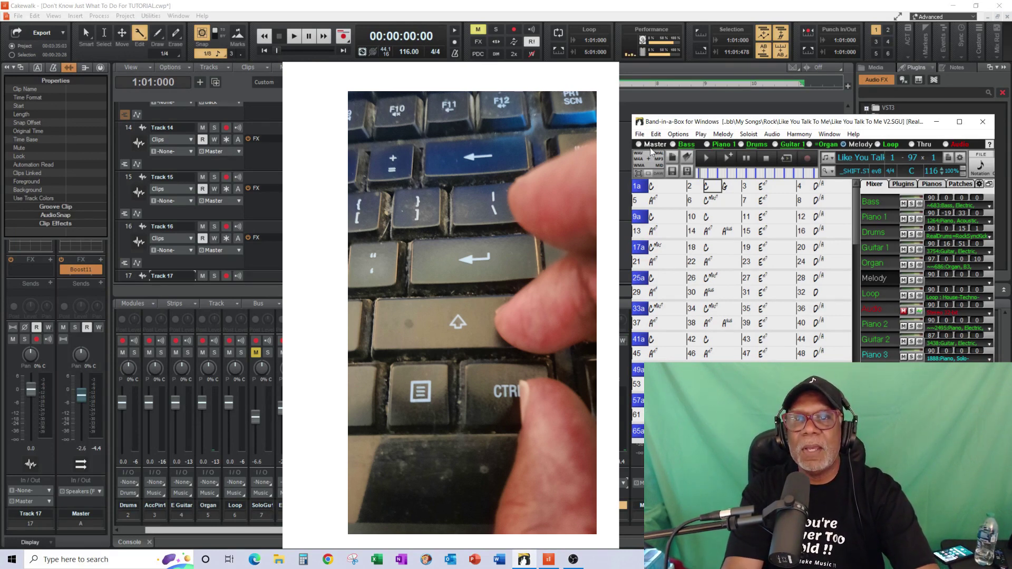
left_click(653, 145)
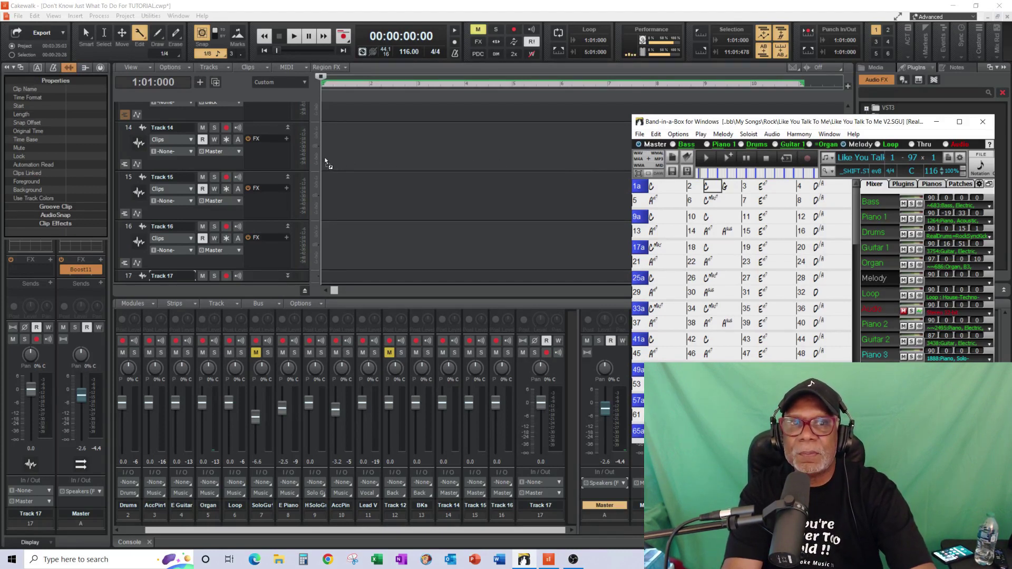
left_click_drag(323, 156, 324, 157)
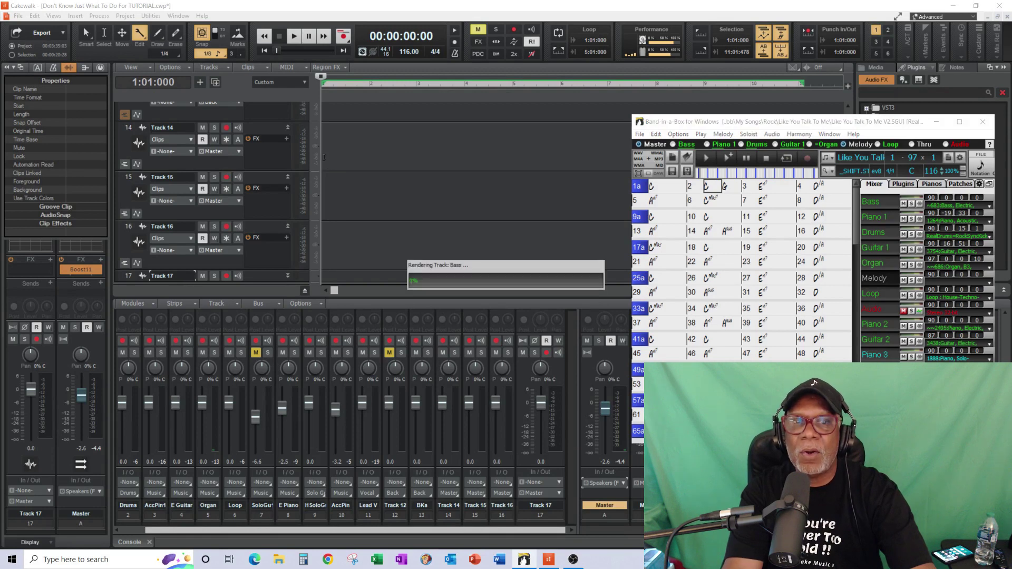
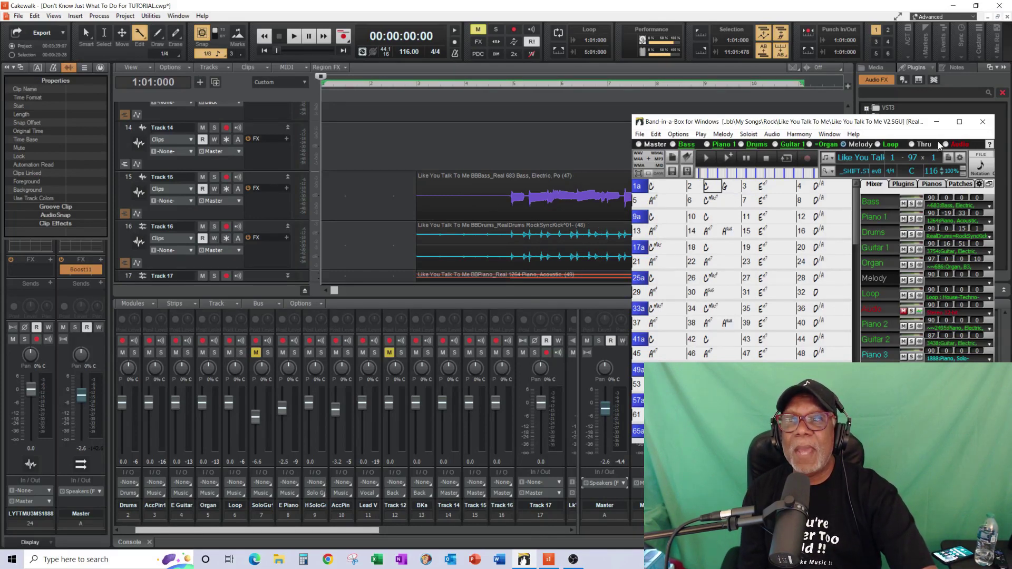
Restore Band-in-a-Box to its full-size window and minimize it to return to Cakewalk
left_click(959, 123)
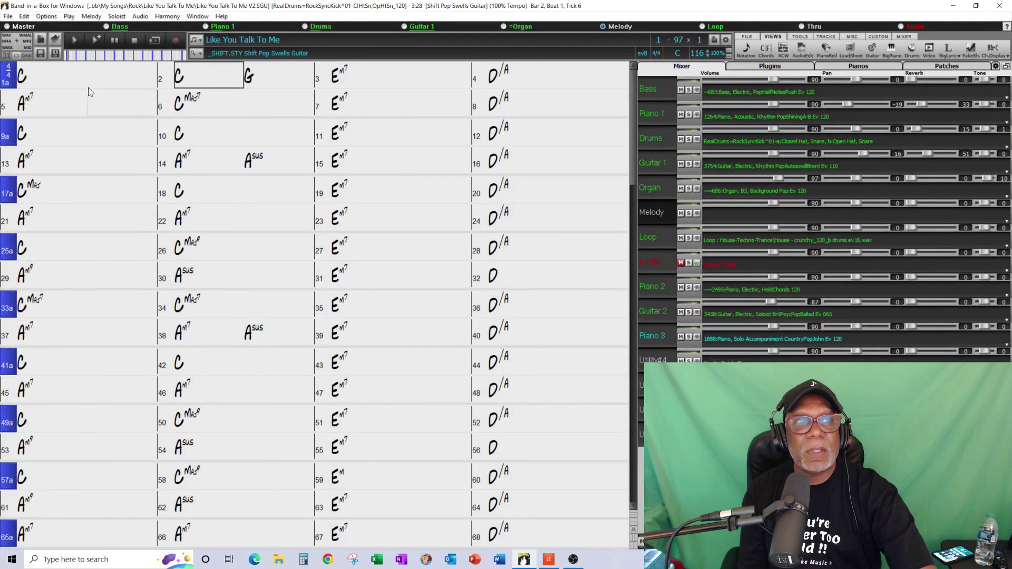
left_click(17, 58)
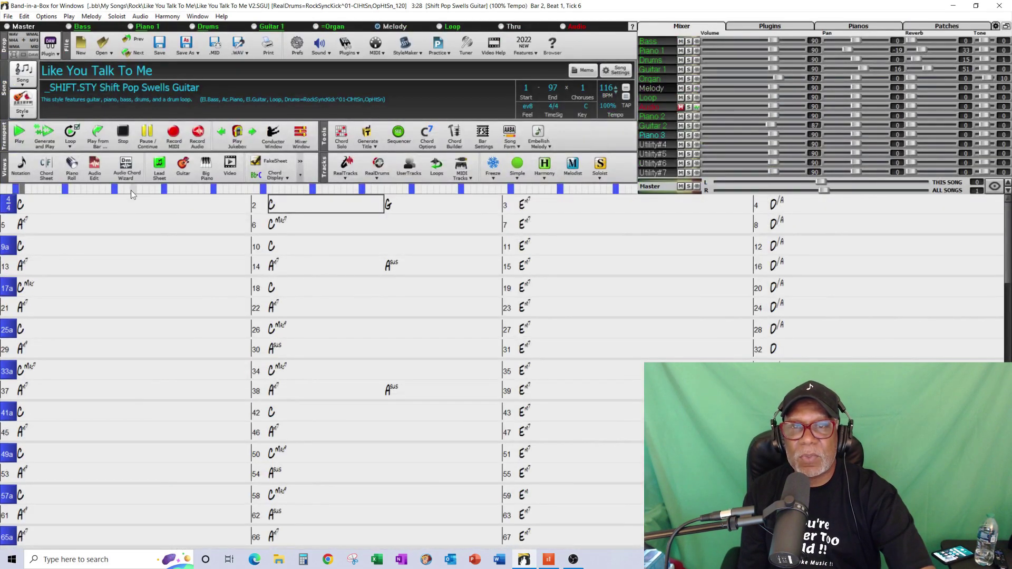
left_click(952, 9)
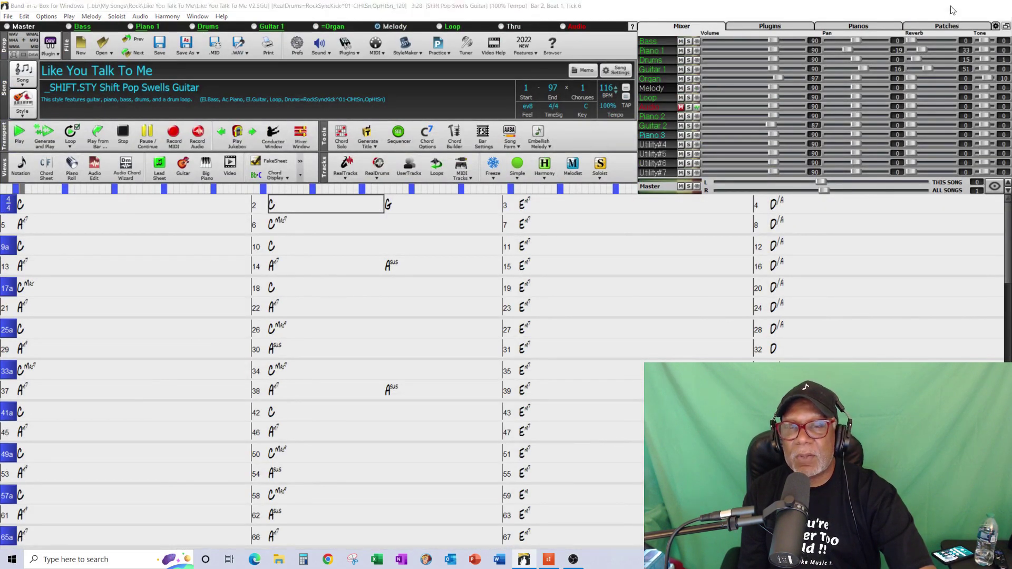
Select the imported clips on tracks 15 to 24 with the Move tool and shift them together to start at 1:01:000
mouse_move(847, 222)
left_mouse_down()
mouse_move(847, 248)
mouse_move(848, 238)
left_mouse_up()
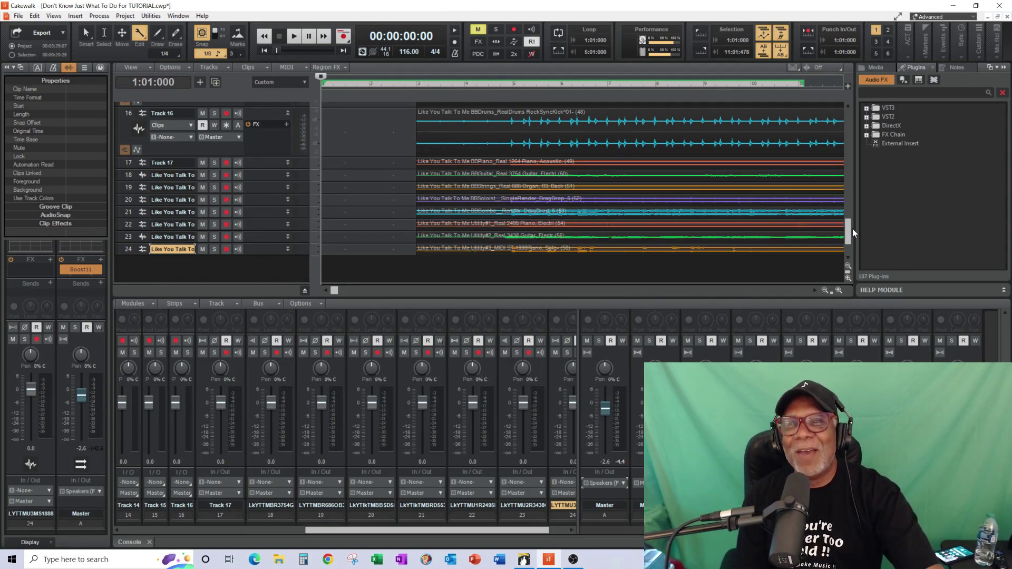
scroll(849, 227, "up", 3)
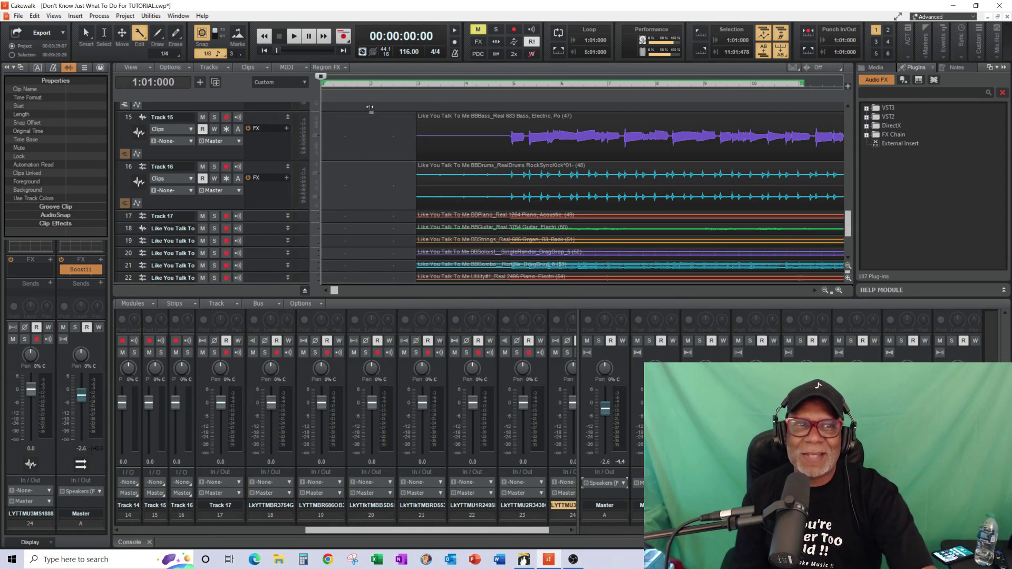
left_click(122, 33)
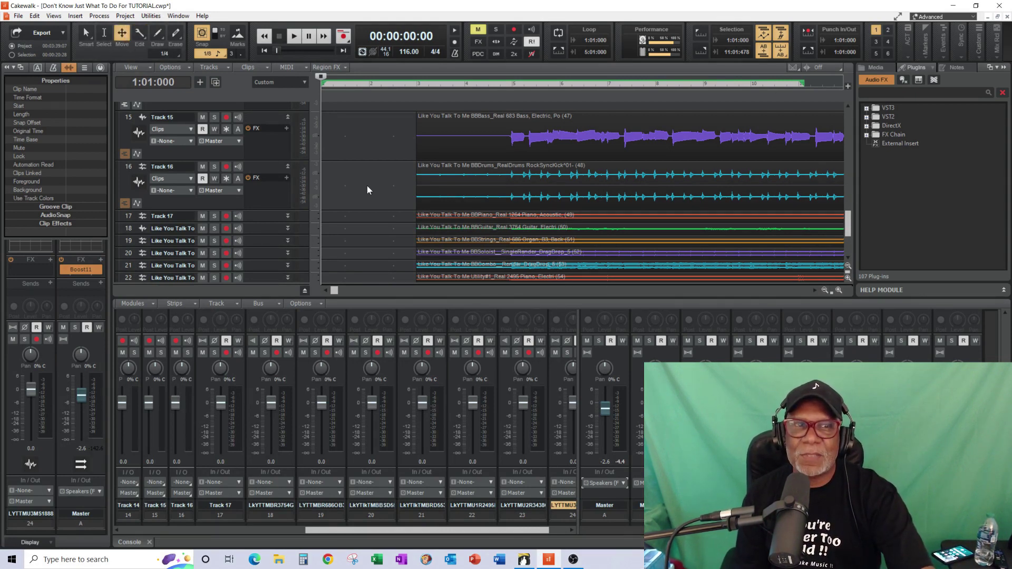
left_click(476, 137)
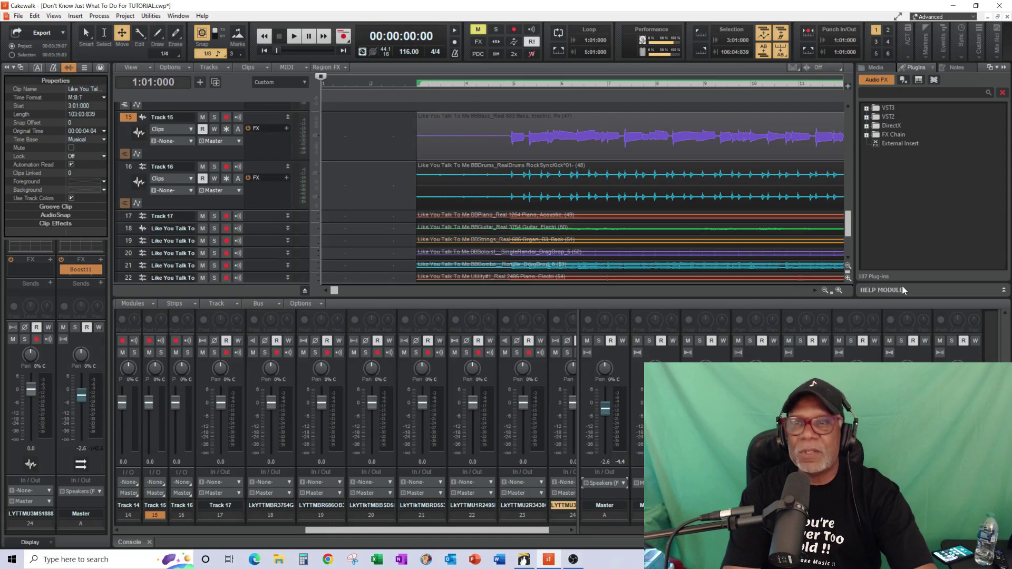
scroll(772, 240, "down", 4)
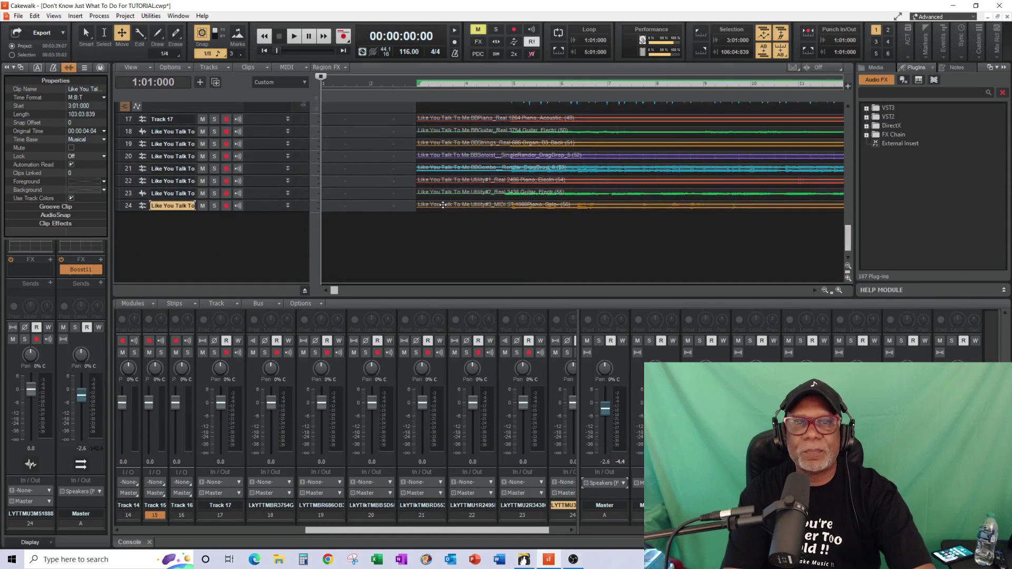
left_click(443, 206, "shift")
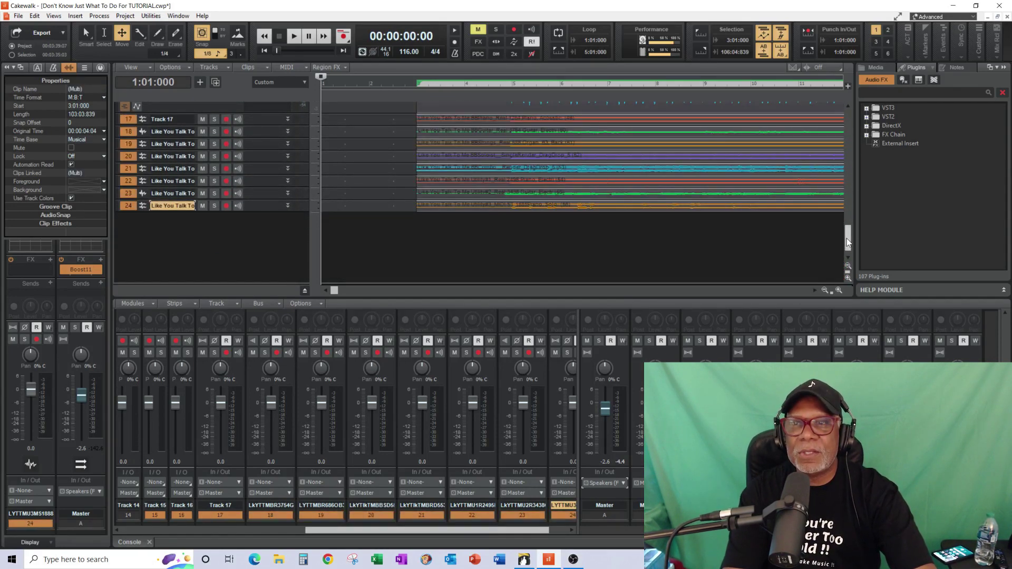
scroll(847, 242, "up", 3)
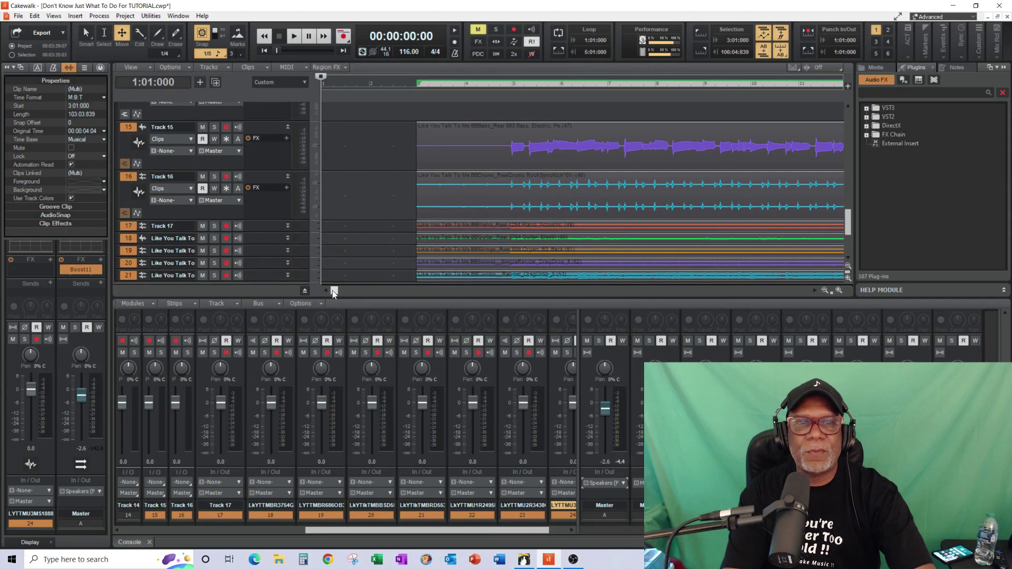
left_click_drag(445, 158, 349, 155)
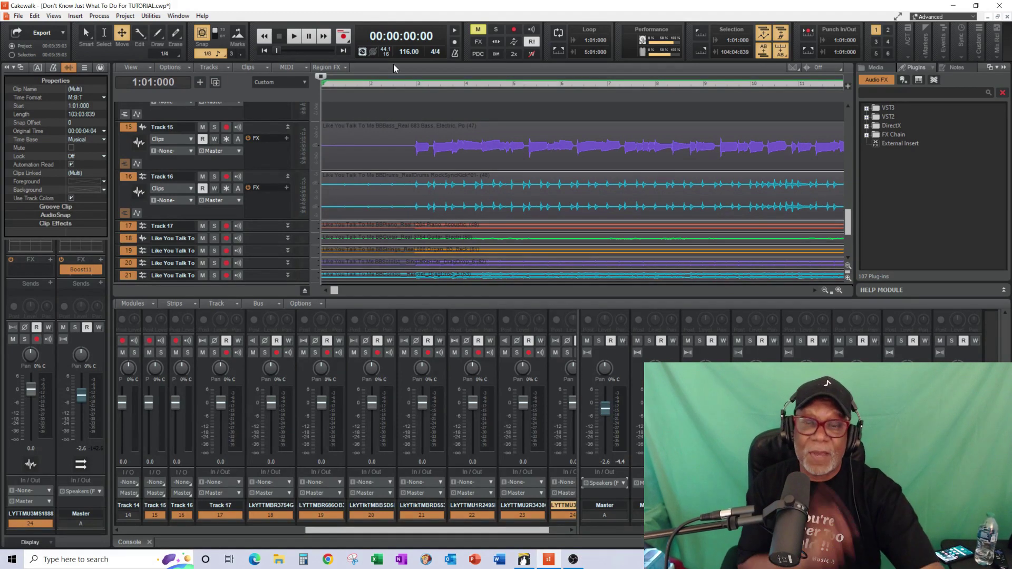
Widen the console's track strip area and route the outputs of tracks 24, 23 and 22 to the New Tracks bus
left_click_drag(579, 430, 462, 429)
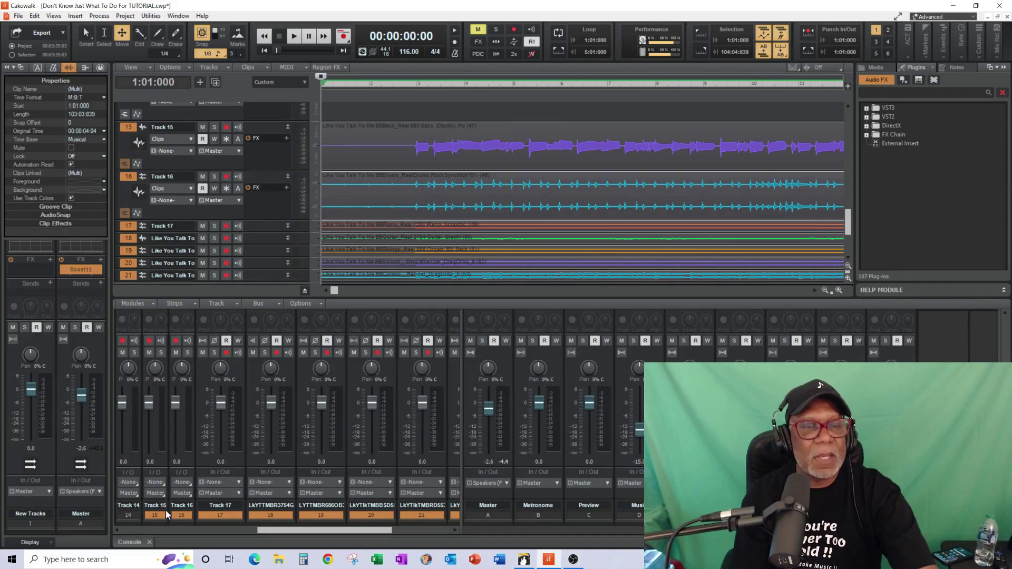
left_click_drag(346, 531, 404, 536)
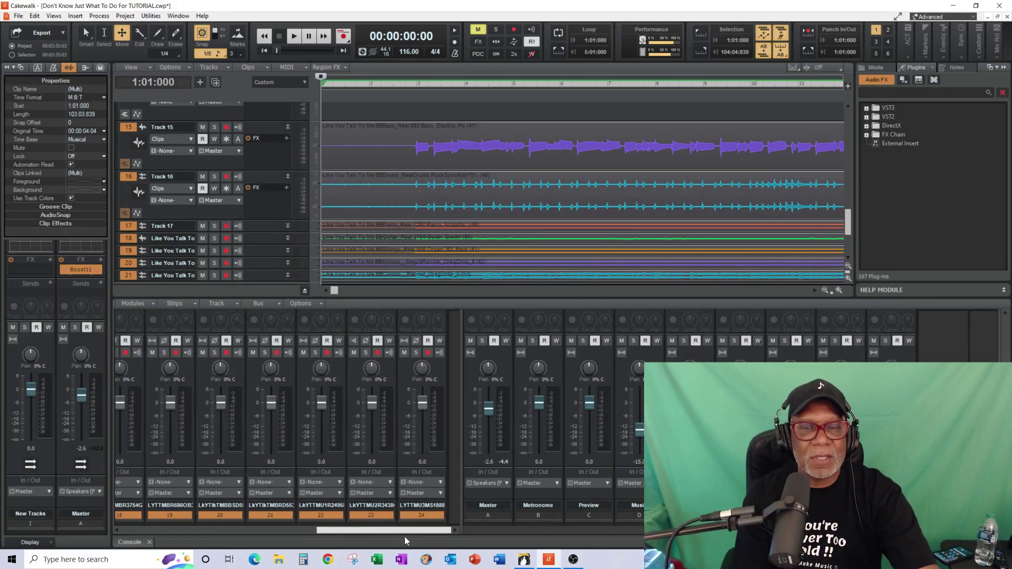
left_click(441, 493)
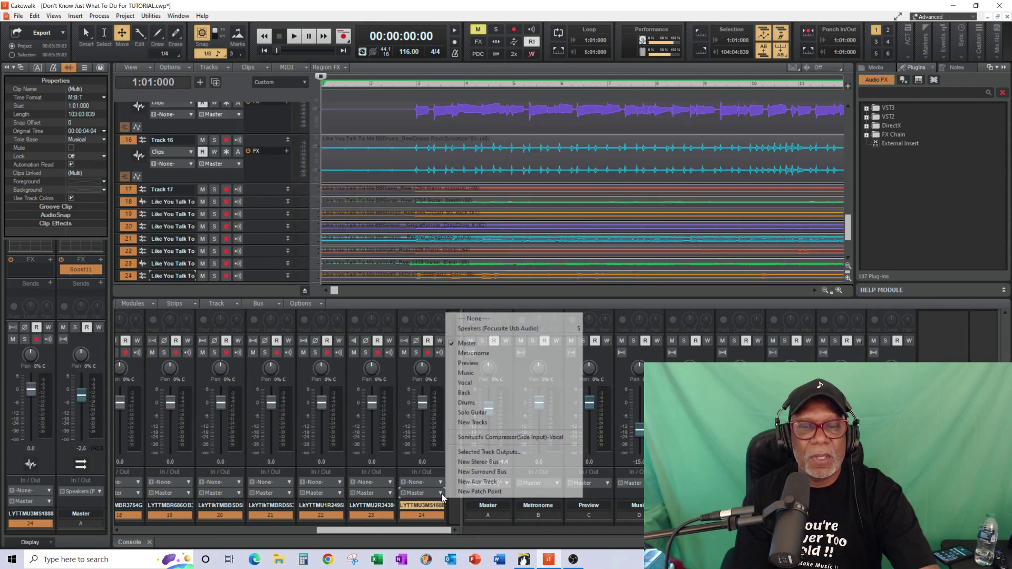
left_click(467, 423)
left_click(391, 493)
left_click(421, 426)
left_click(339, 494)
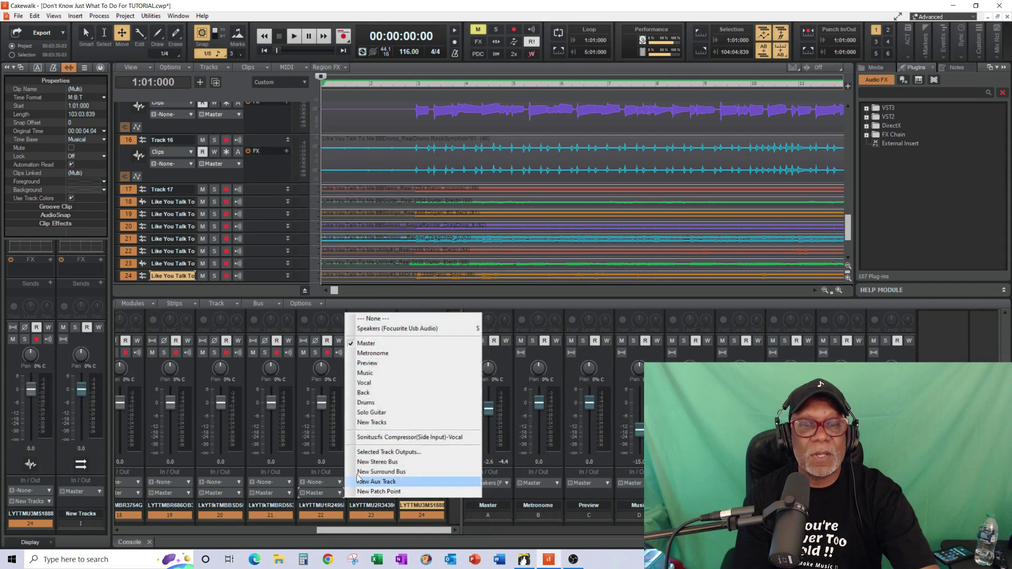
left_click(369, 425)
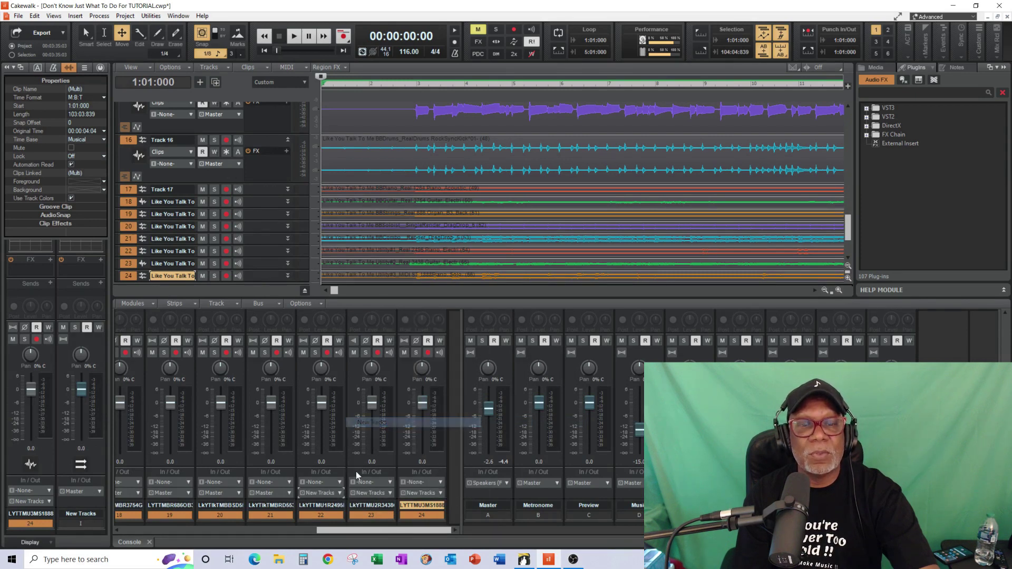
Route the outputs of tracks 21, 20, 19 and 18 to the New Tracks bus in the console
left_click(288, 492)
left_click(318, 422)
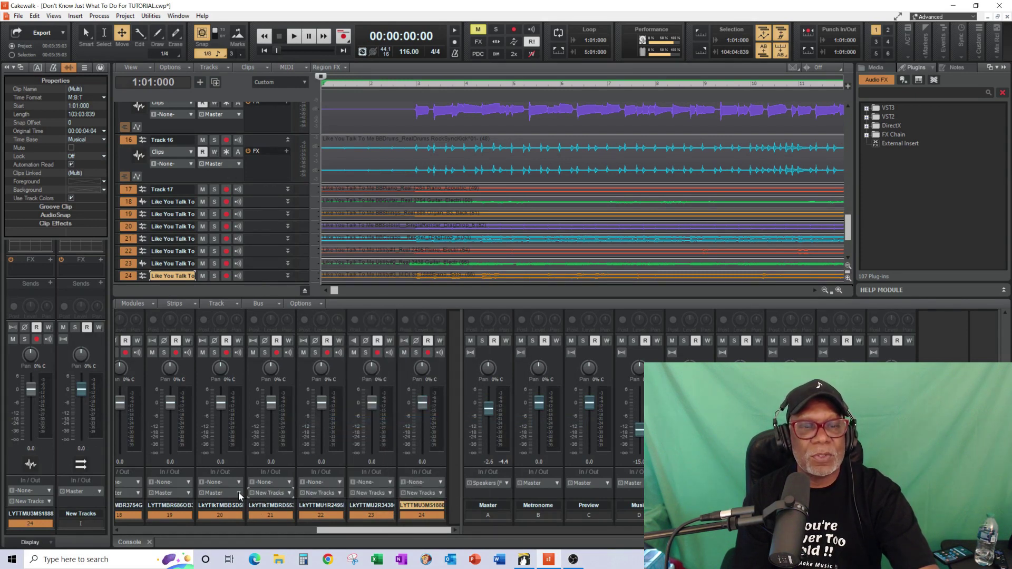
left_click(239, 493)
left_click(279, 425)
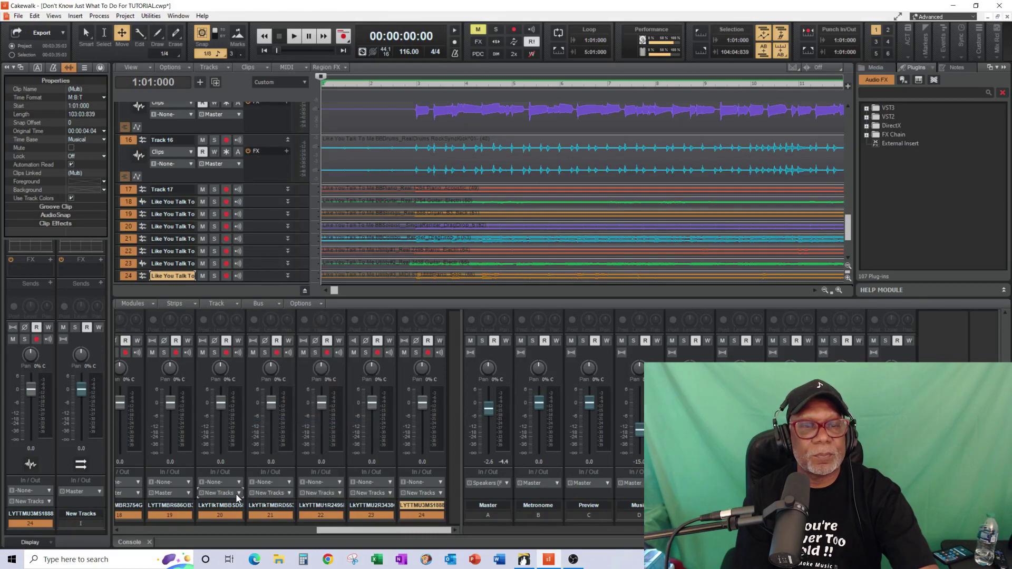
left_click(188, 493)
left_click(222, 421)
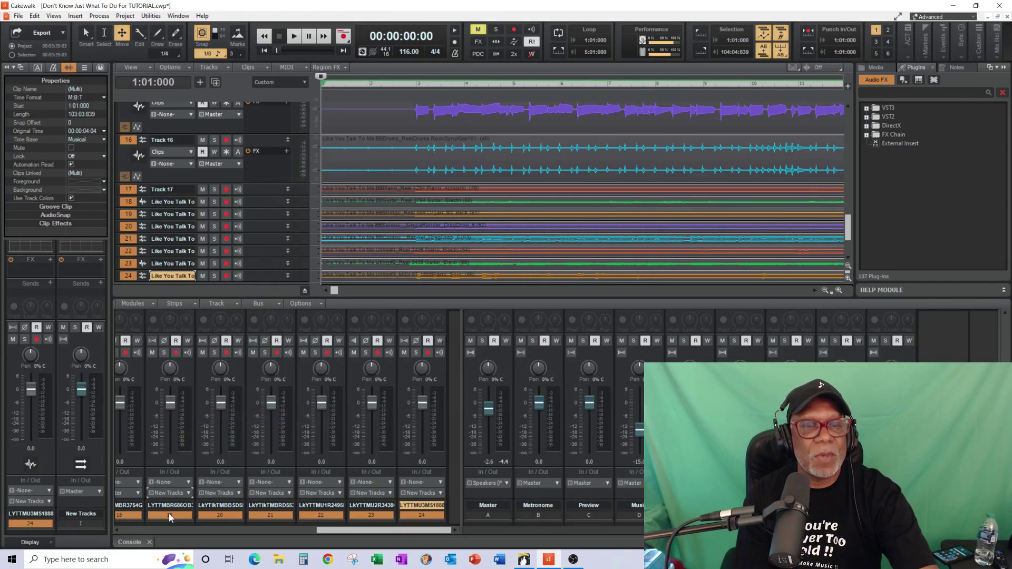
left_click(139, 495)
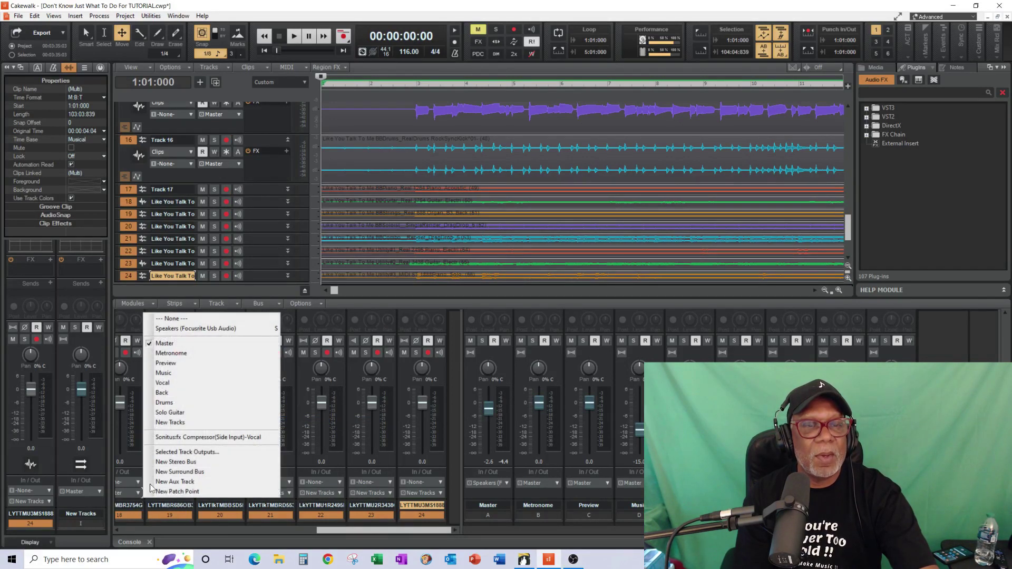
left_click(177, 425)
Route the outputs of tracks 17, 16 and 15 to the New Tracks bus, widening the console's track strip area
left_click_drag(332, 532, 287, 535)
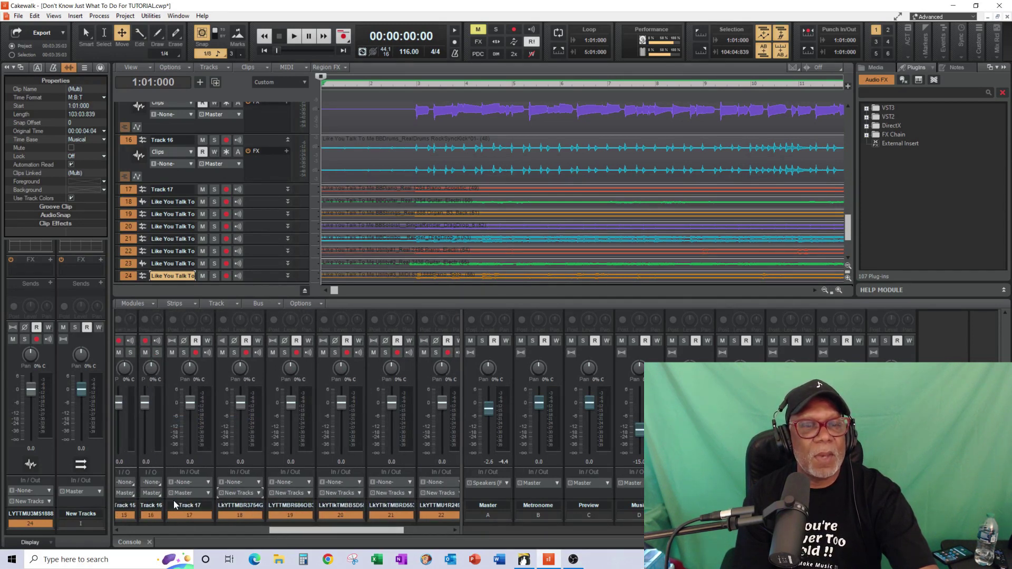
left_click(204, 492)
left_click(238, 421)
left_click(160, 498)
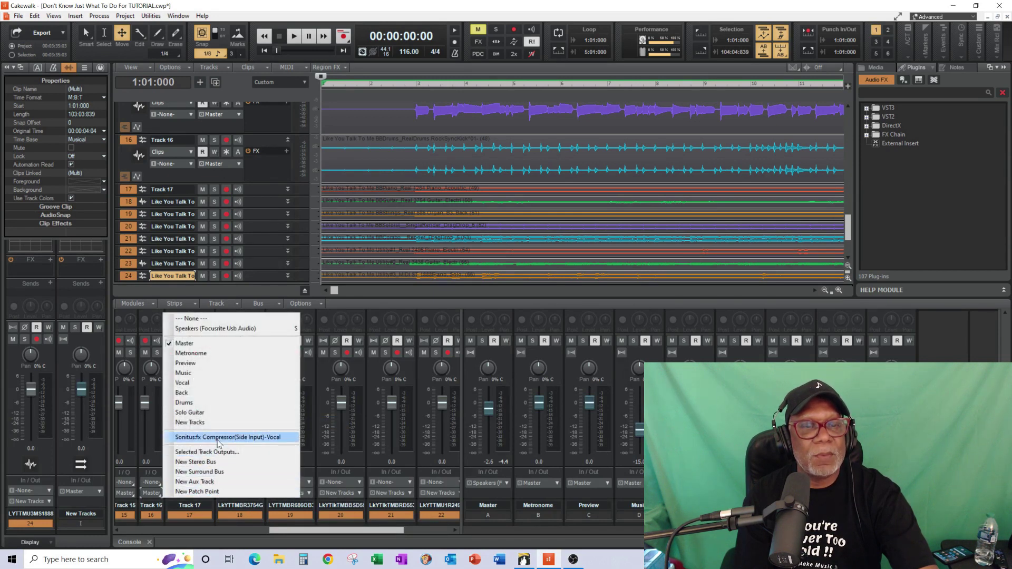
left_click(190, 422)
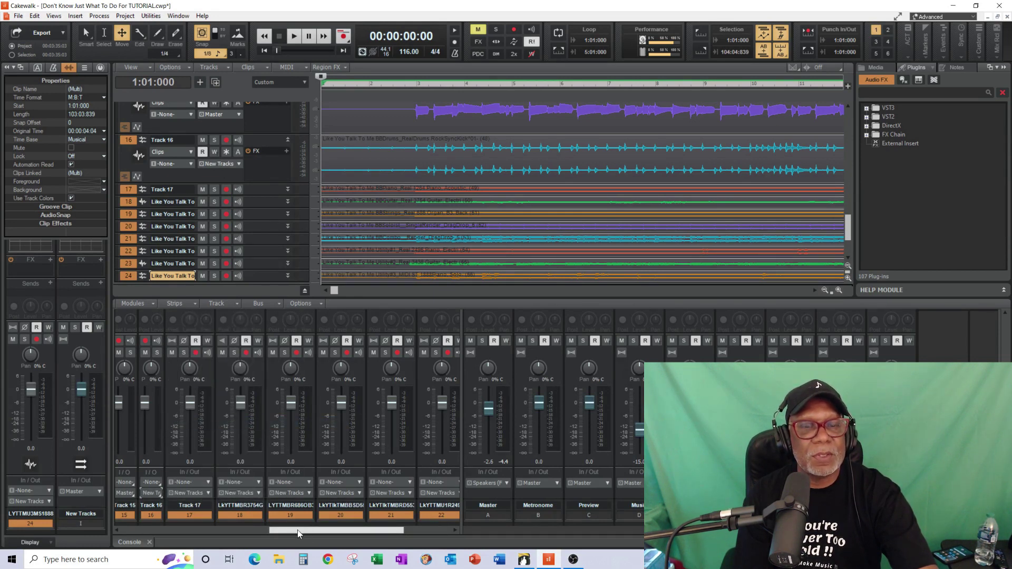
left_click_drag(297, 530, 258, 534)
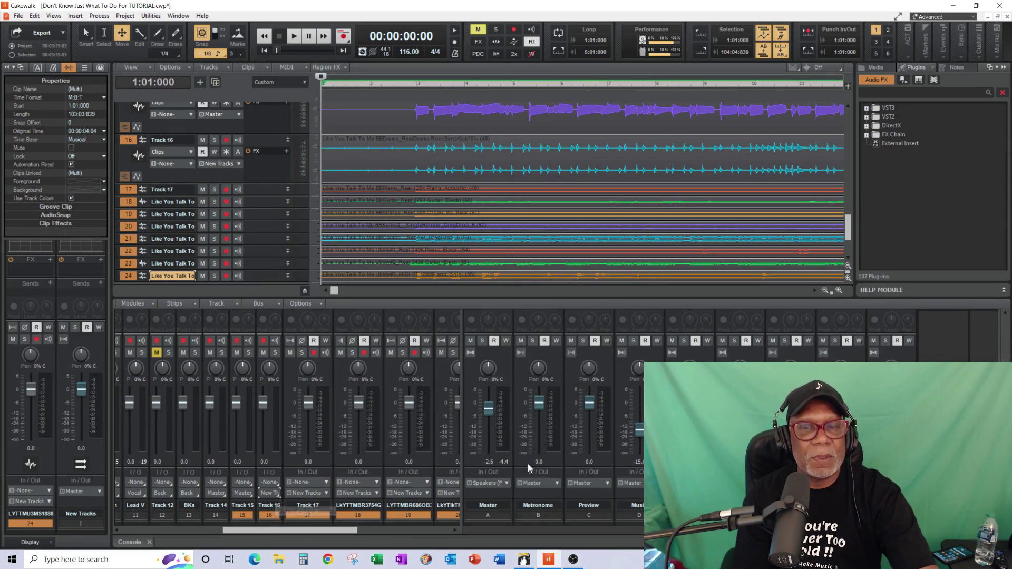
left_click_drag(463, 459, 510, 460)
left_click(285, 436)
left_click(286, 493)
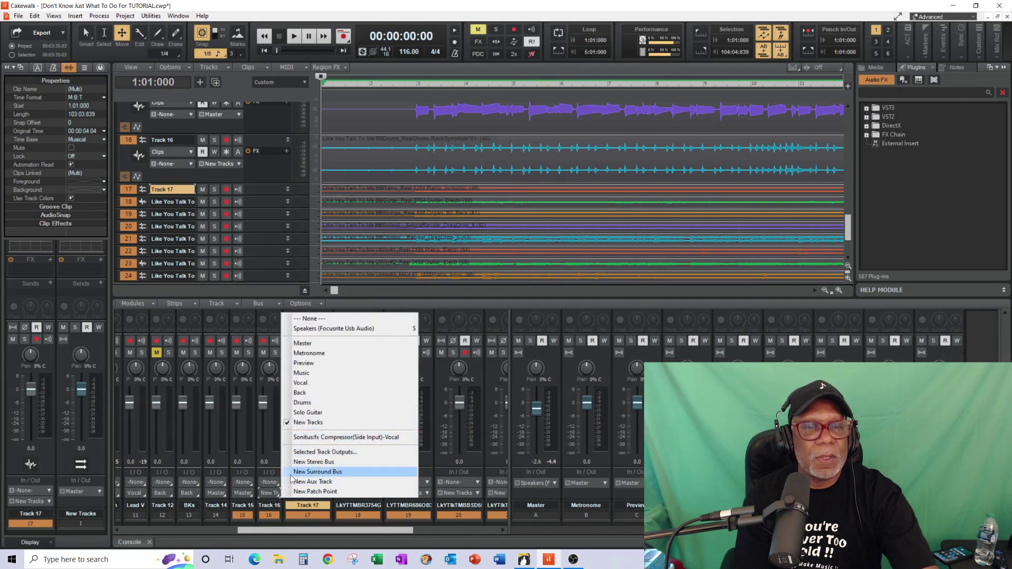
left_click(248, 494)
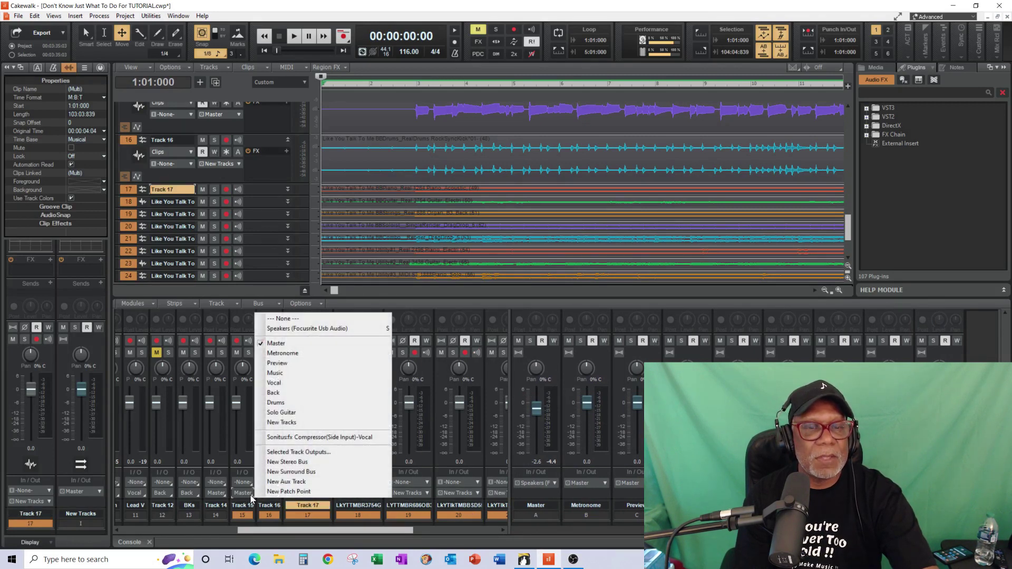
left_click(281, 423)
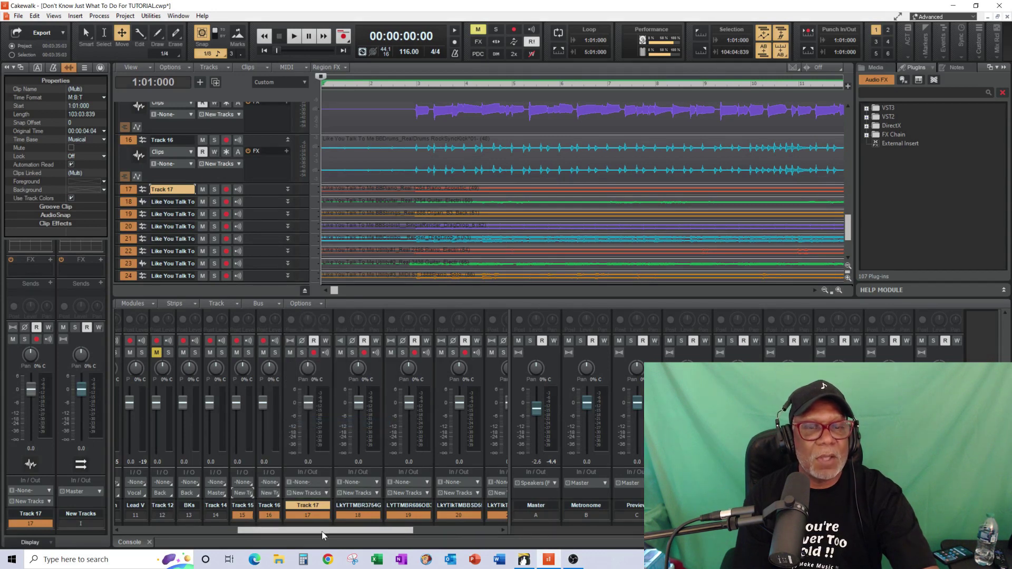
Mute the Music, Vocal, Back, Drums and Solo Guitar buses so only the New Tracks bus feeds the Master
left_click(669, 340)
left_click(720, 341)
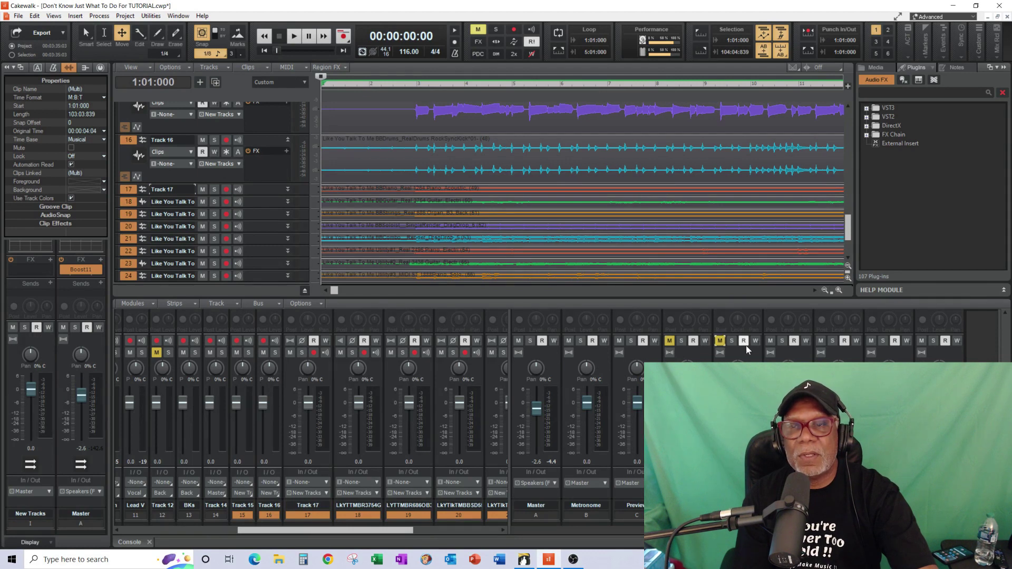
left_click(770, 341)
left_click(820, 341)
left_click(871, 342)
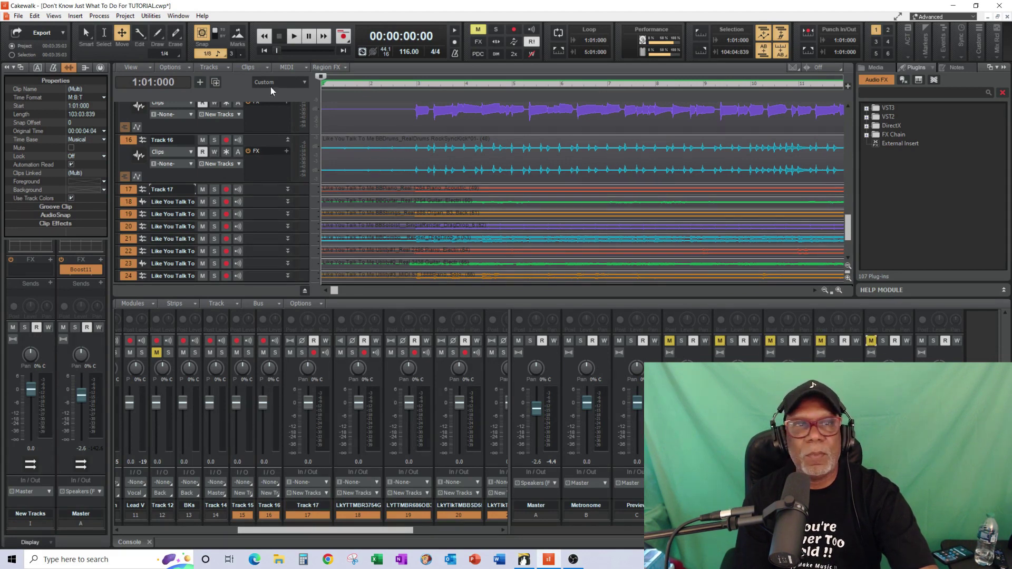
Play the imported tracks from the project start, lower the Master bus fader to -5.4 during playback, and stop
left_click(294, 37)
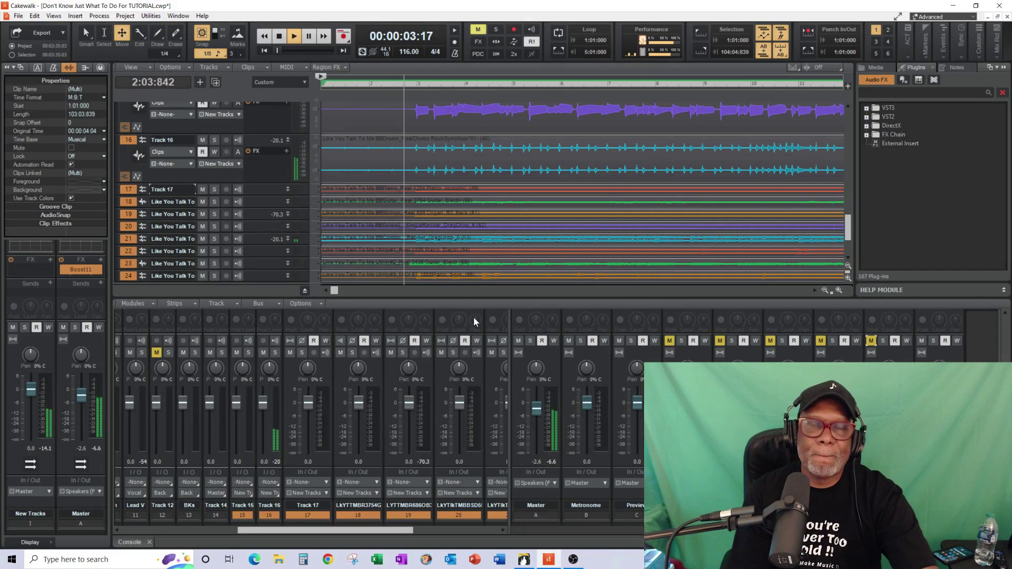
left_click_drag(536, 406, 536, 412)
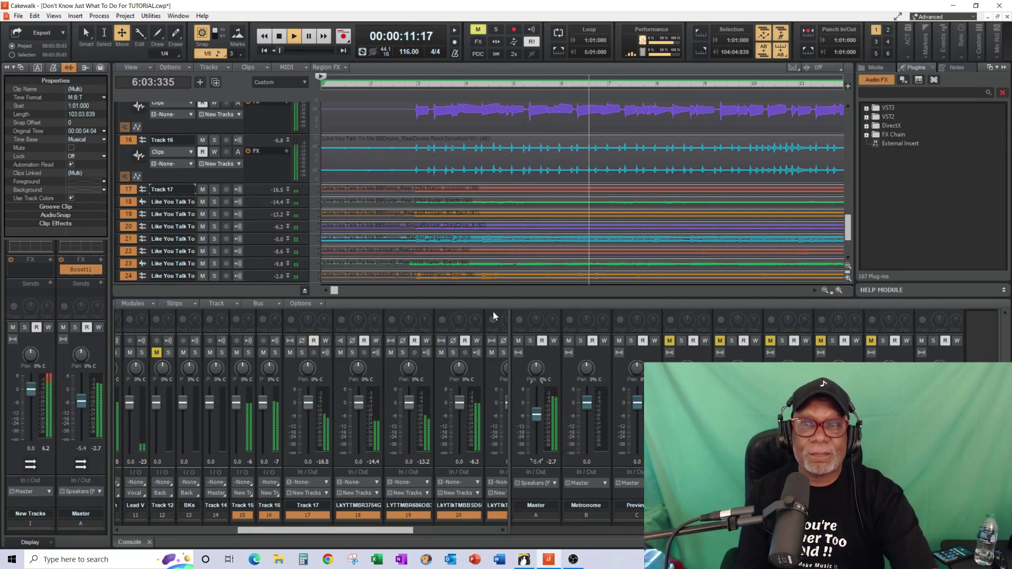
left_click(278, 39)
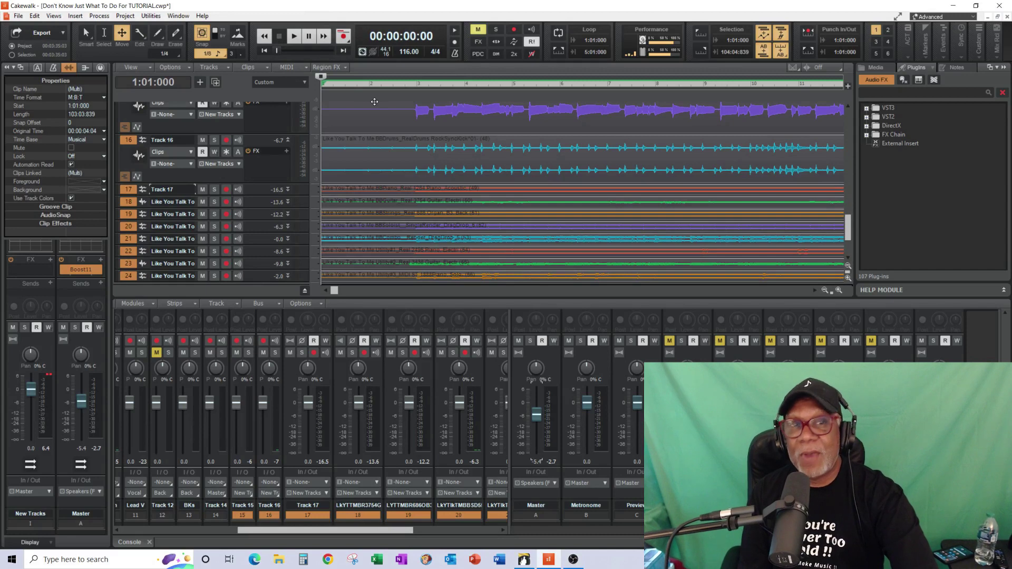
Switch to Band-in-a-Box to view the source song, and minimize it to return to Cakewalk
mouse_move(530, 564)
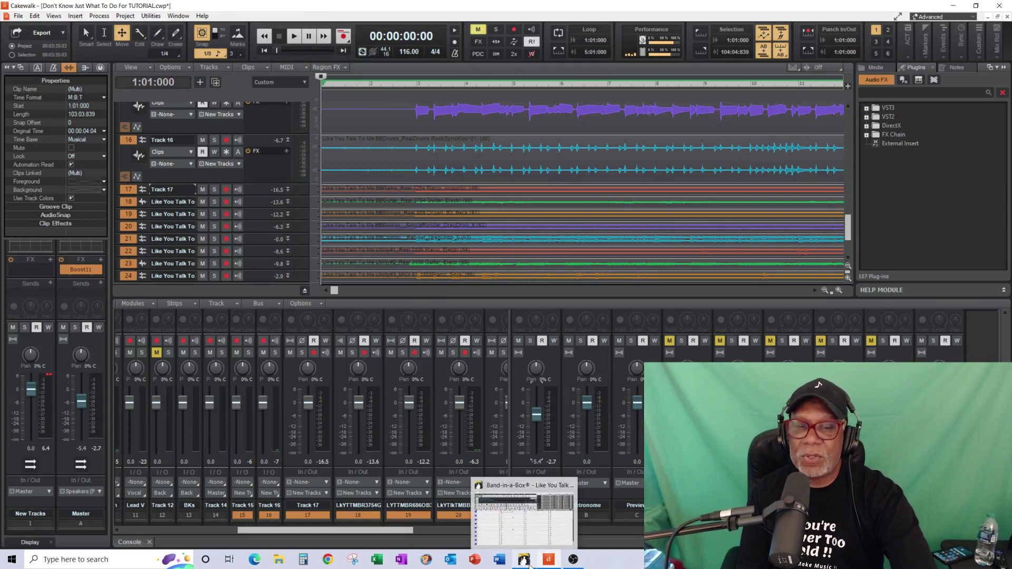
left_click(530, 564)
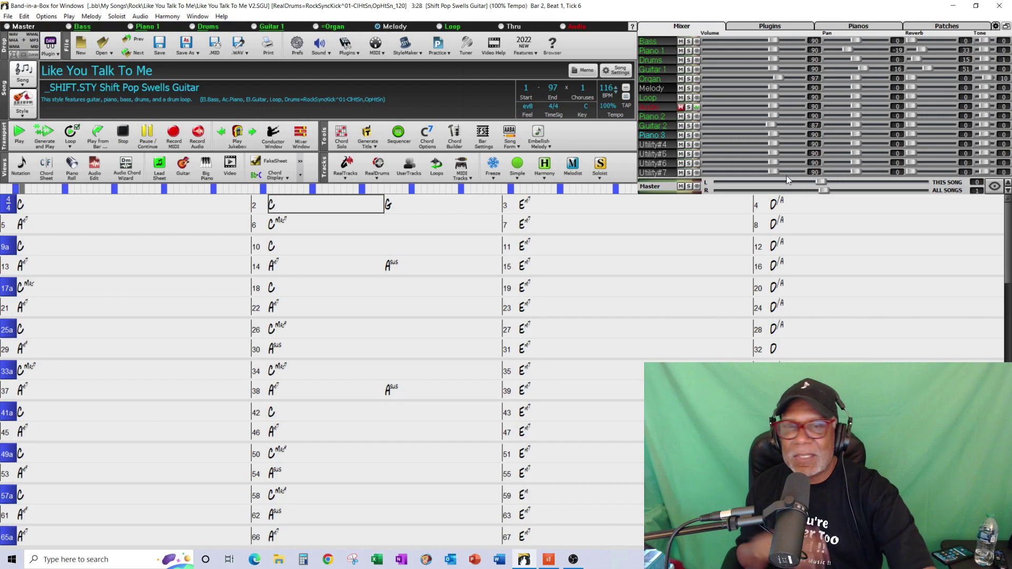
left_click(954, 6)
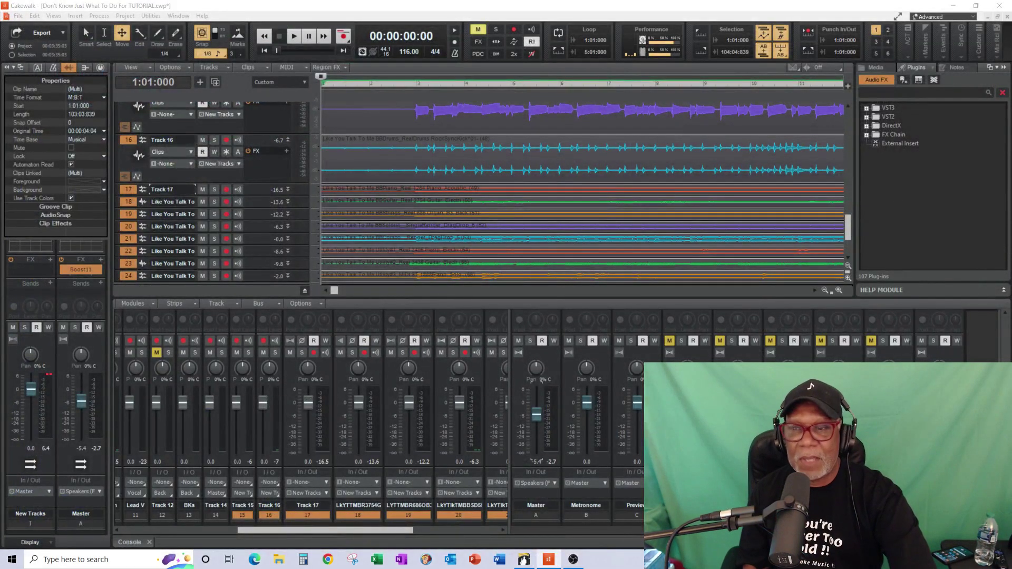
Mute the New Tracks bus and unmute the Music, Vocal, Back, Drums and Solo Guitar buses
left_click(922, 341)
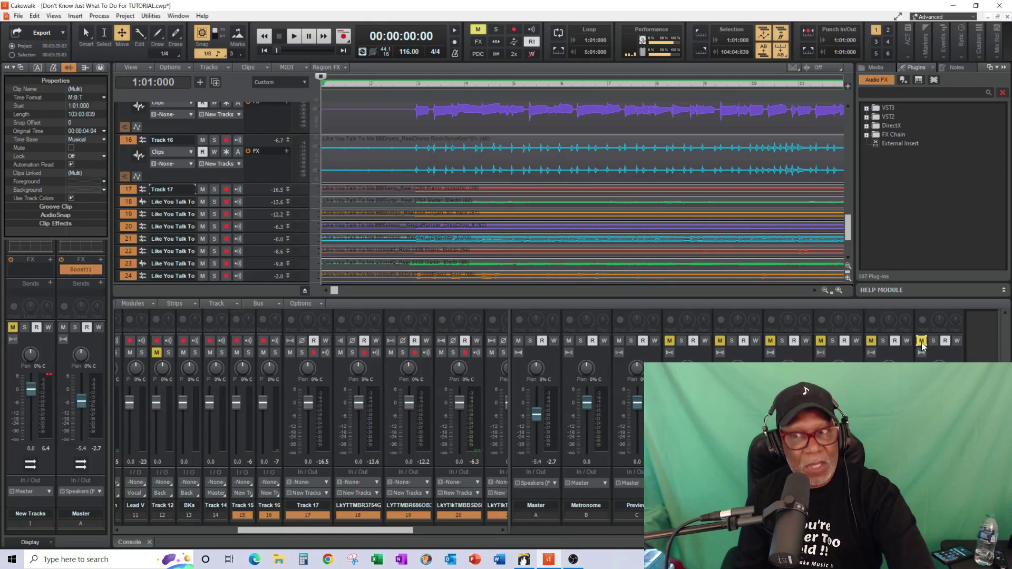
left_click(872, 341)
left_click(821, 341)
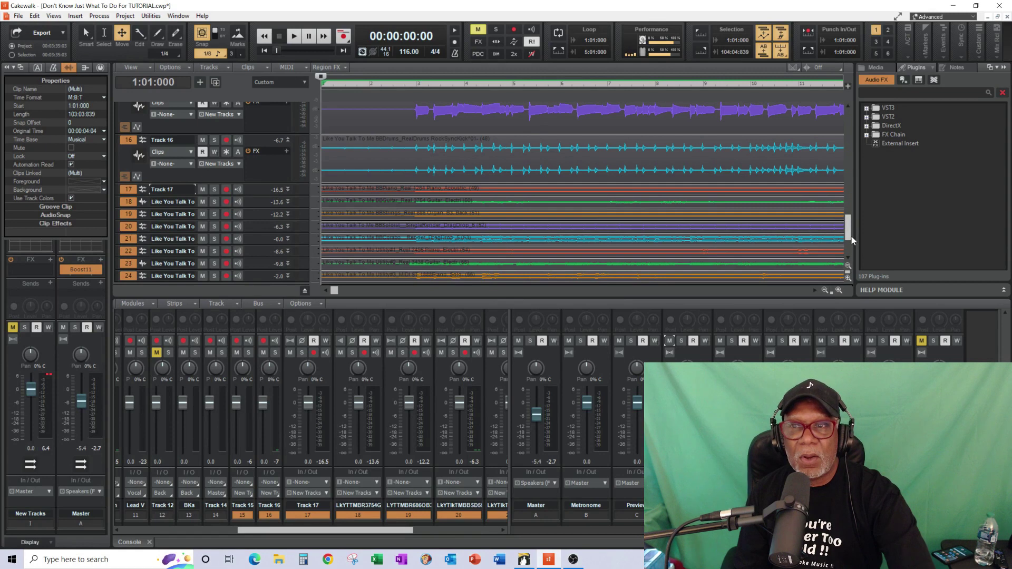
Play the original arrangement from the project start, raise the Master bus fader to -4.3 during playback, and stop
left_click_drag(847, 235, 840, 126)
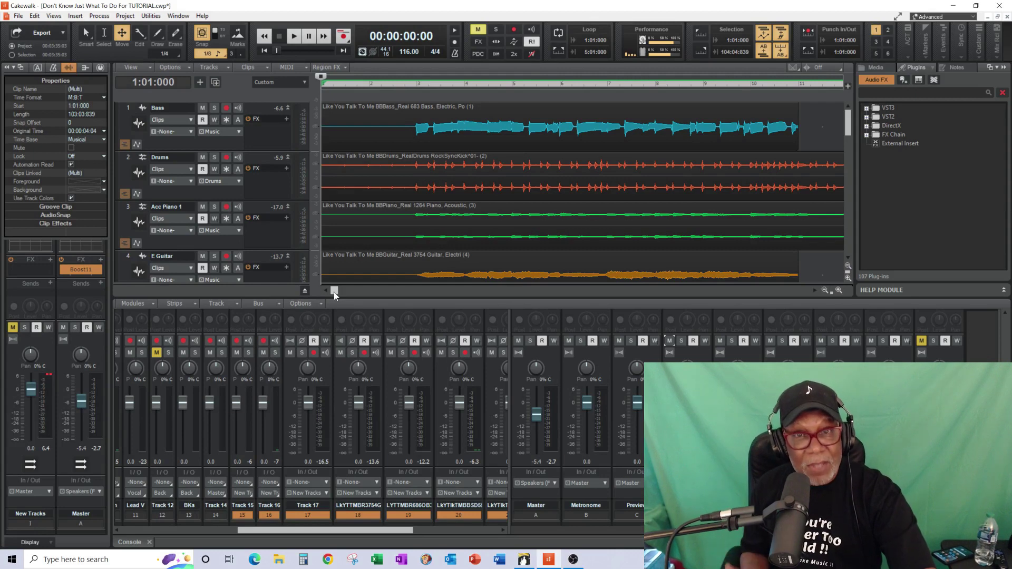
left_click(293, 36)
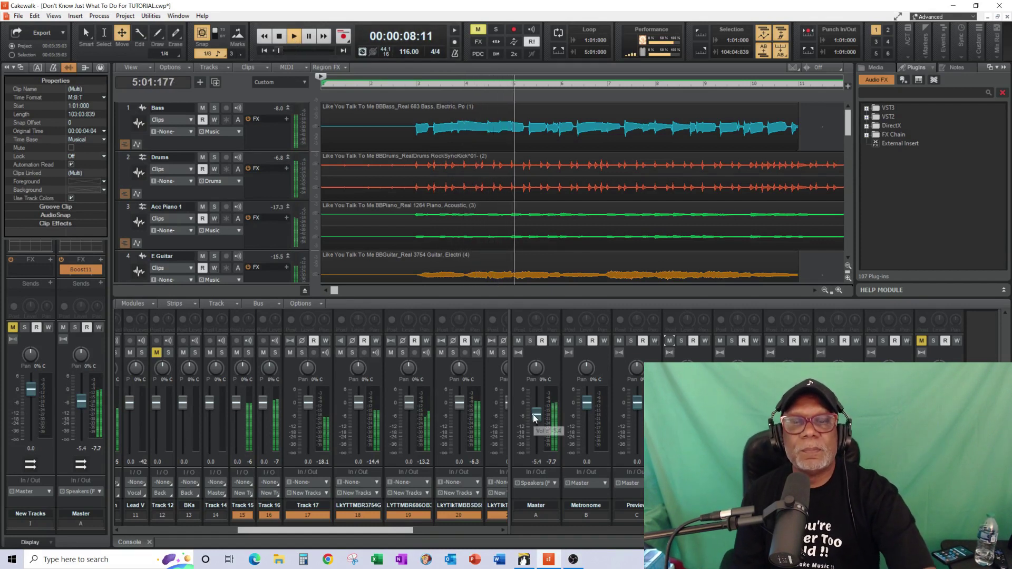
scroll(534, 414, "up", 3)
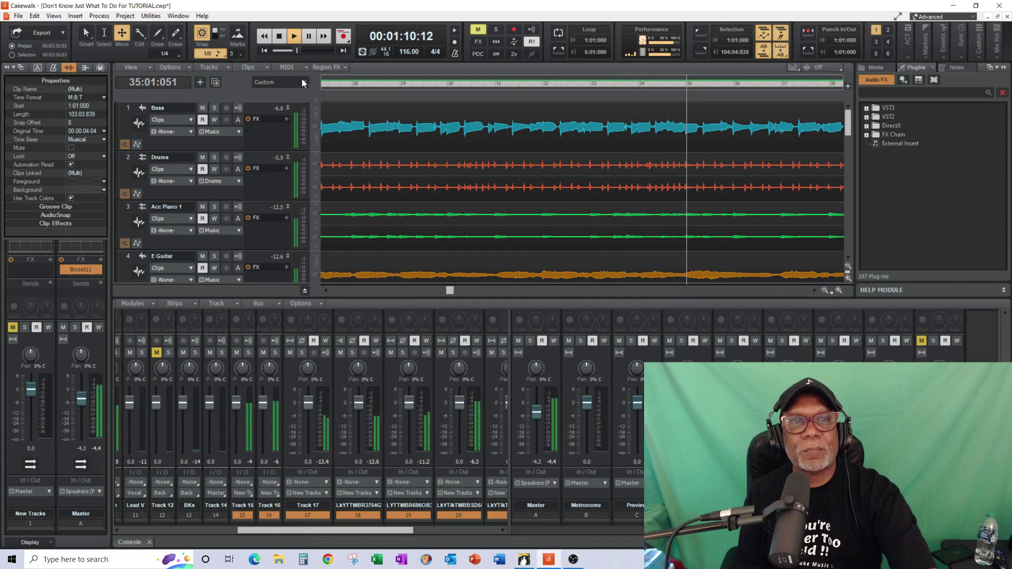
left_click(279, 37)
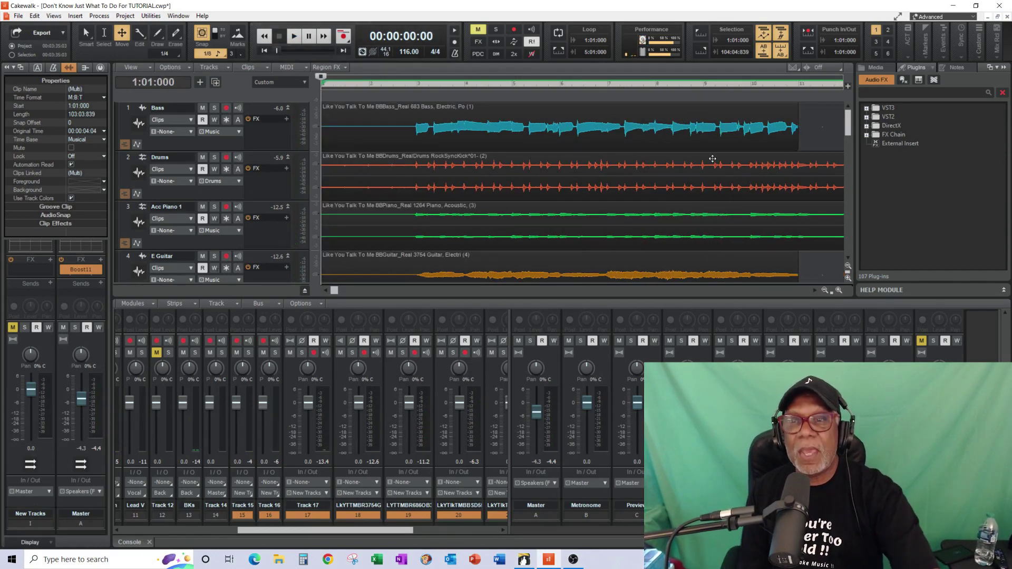
Unmute the Solo Gui 1 track and play the mix from about bar 42, just before its clip, pausing around bar 48
left_click_drag(850, 129, 849, 163)
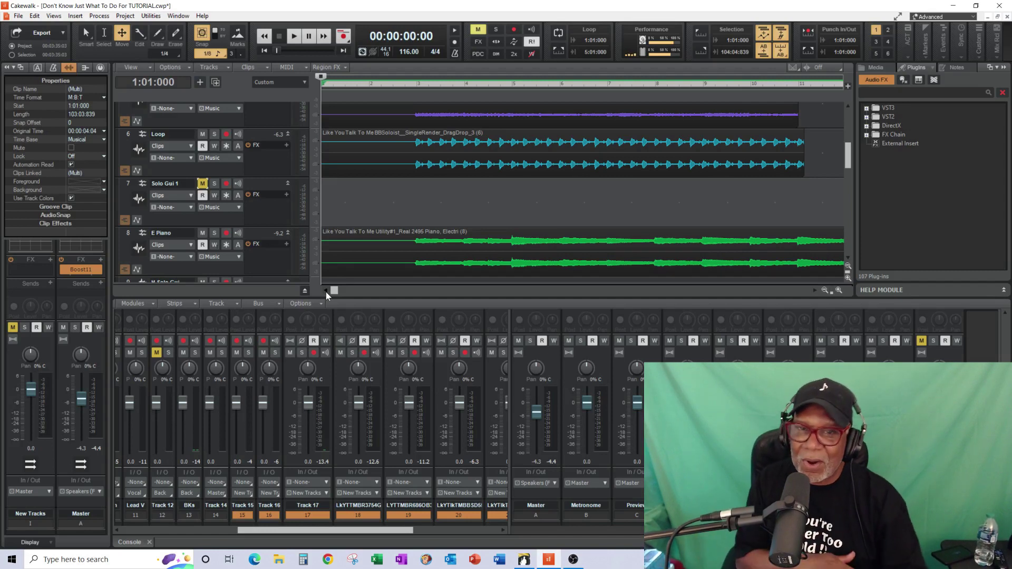
left_click_drag(331, 291, 479, 319)
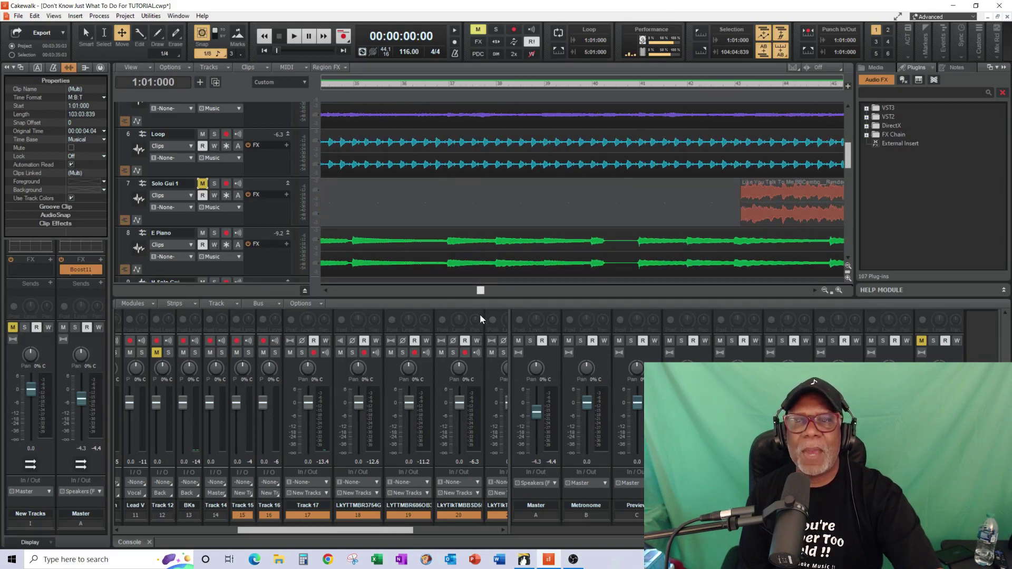
left_click(202, 184)
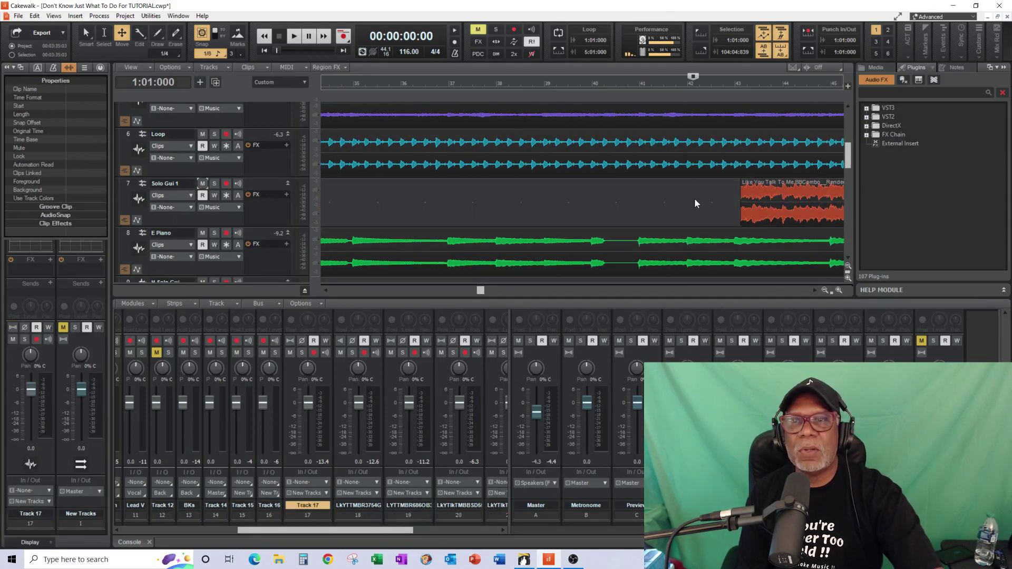
left_click(693, 199)
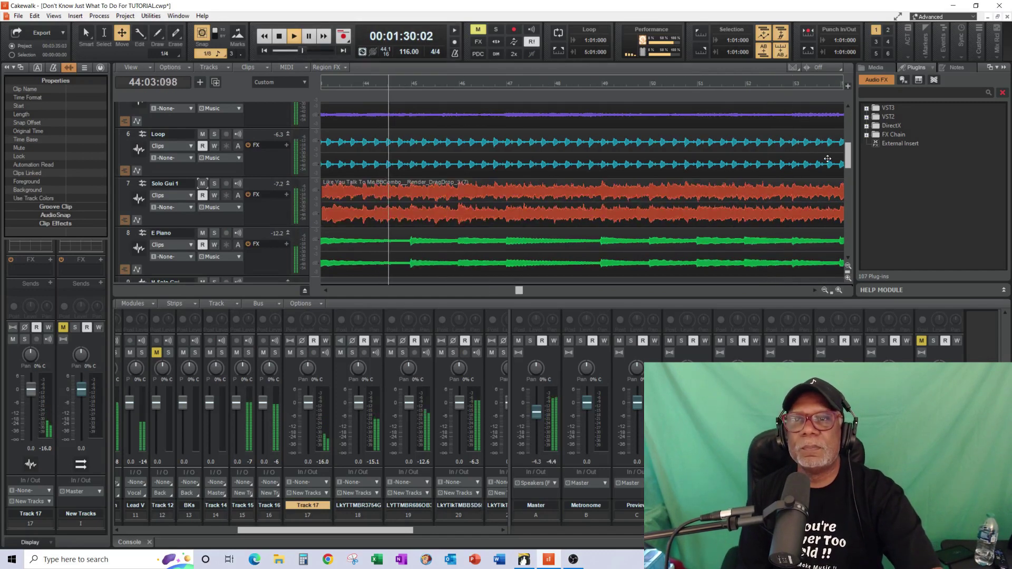
scroll(849, 165, "up", 2)
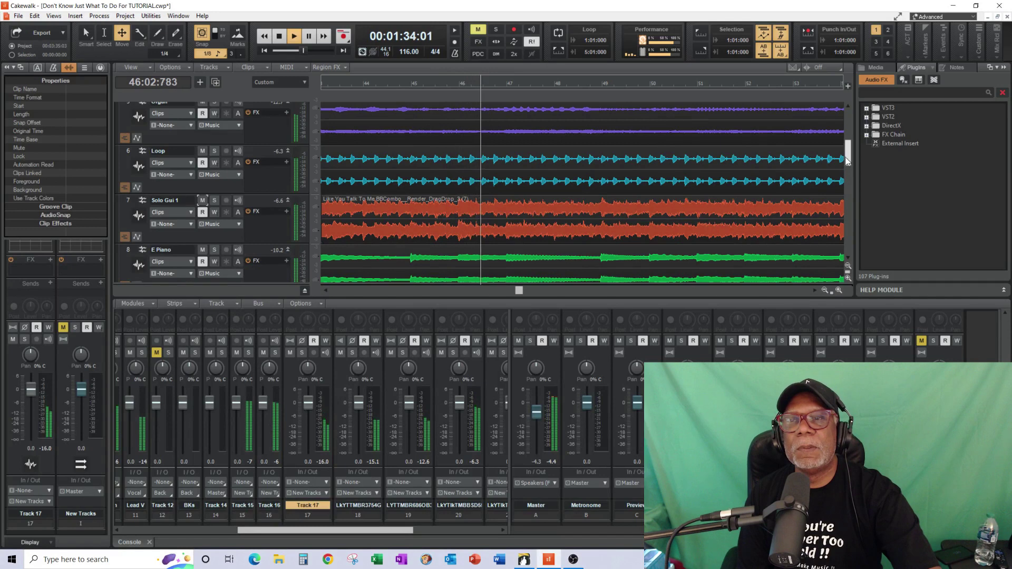
scroll(850, 178, "down", 3)
left_click_drag(850, 178, 851, 187)
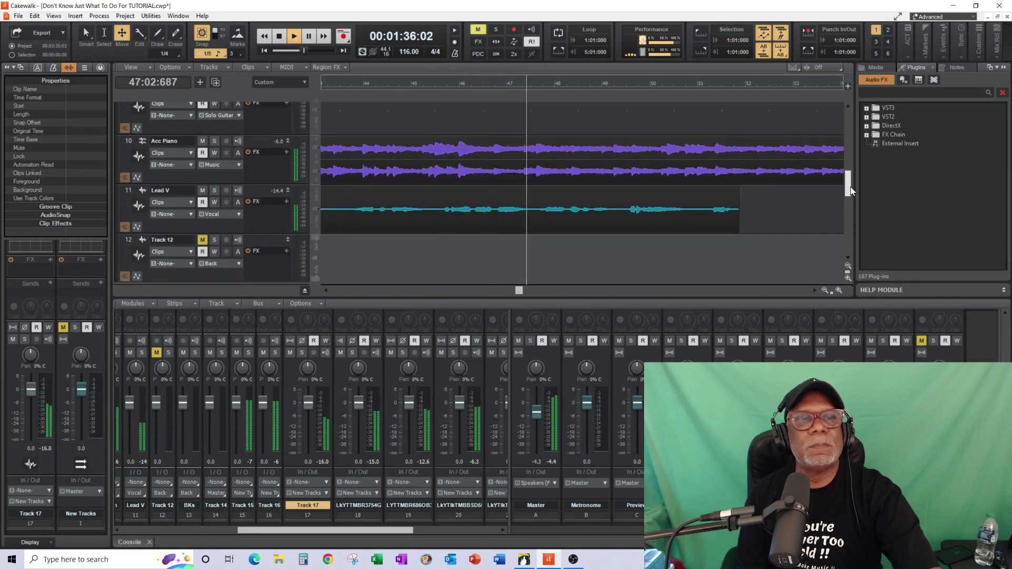
left_click(308, 37)
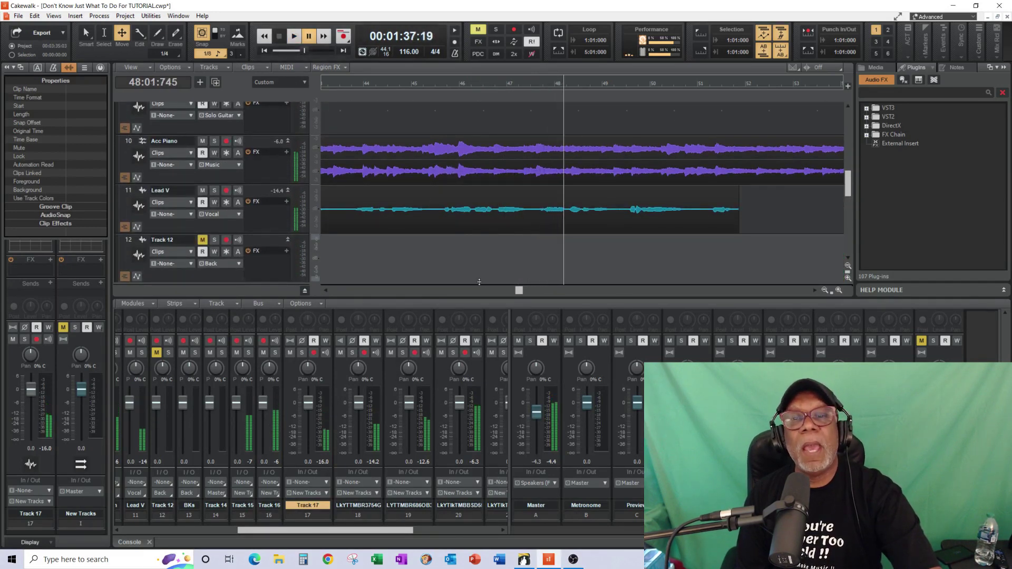
Move the playback position to 55:03:480, just before the clip on track 9, and resume playback to hear that guitar solo
left_click_drag(520, 290, 555, 291)
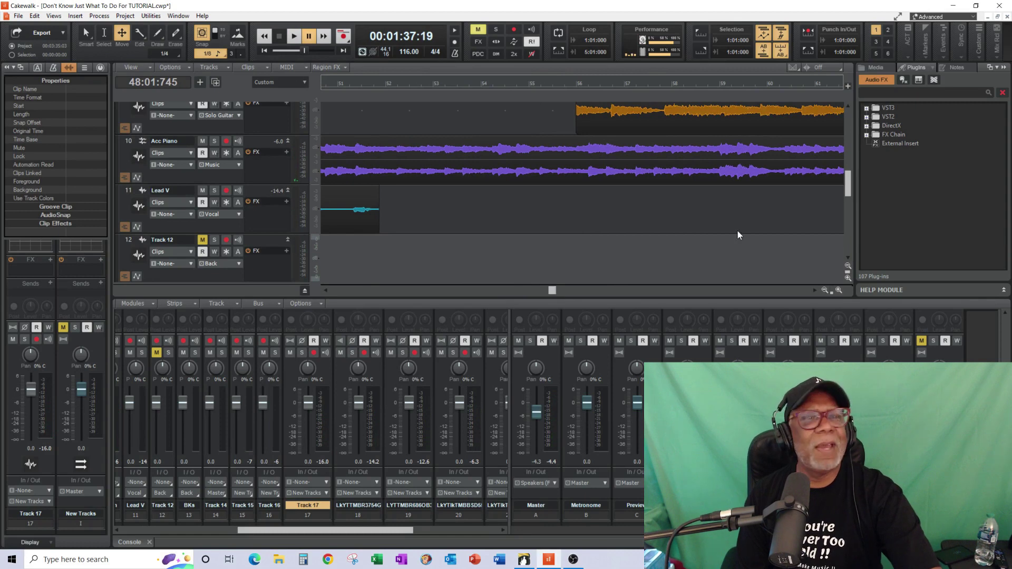
left_click_drag(847, 189, 854, 167)
left_click(559, 246)
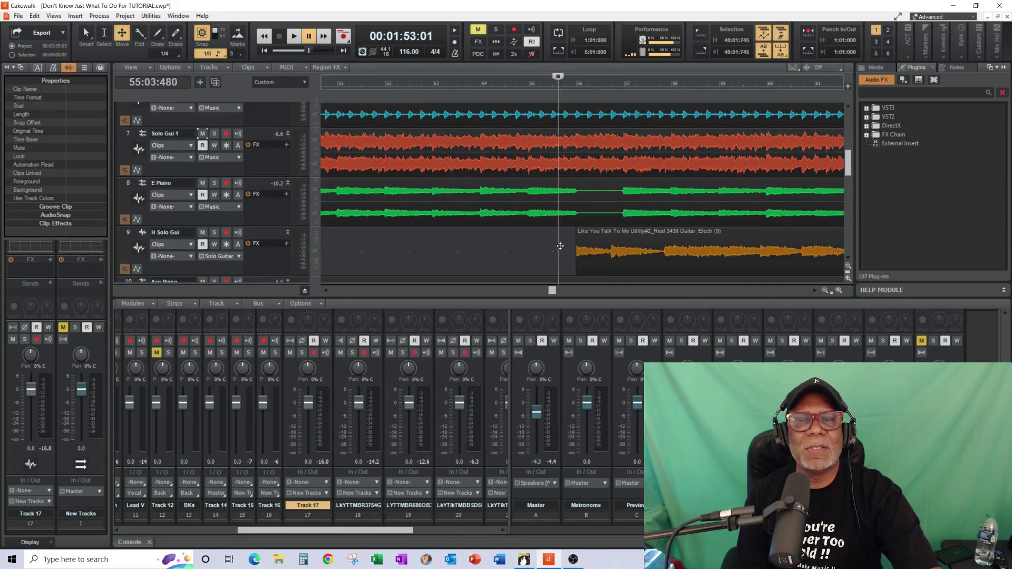
left_click(310, 40)
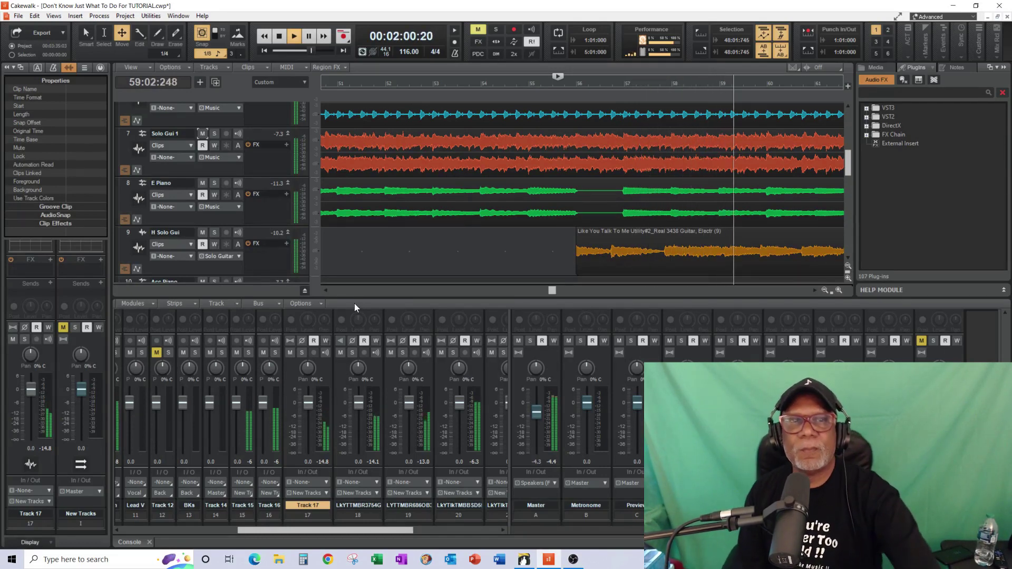
Stop playback and use the Edit tool to extend the start of the track 9 solo guitar clip to before bar 56
left_click(279, 40)
left_click(327, 291)
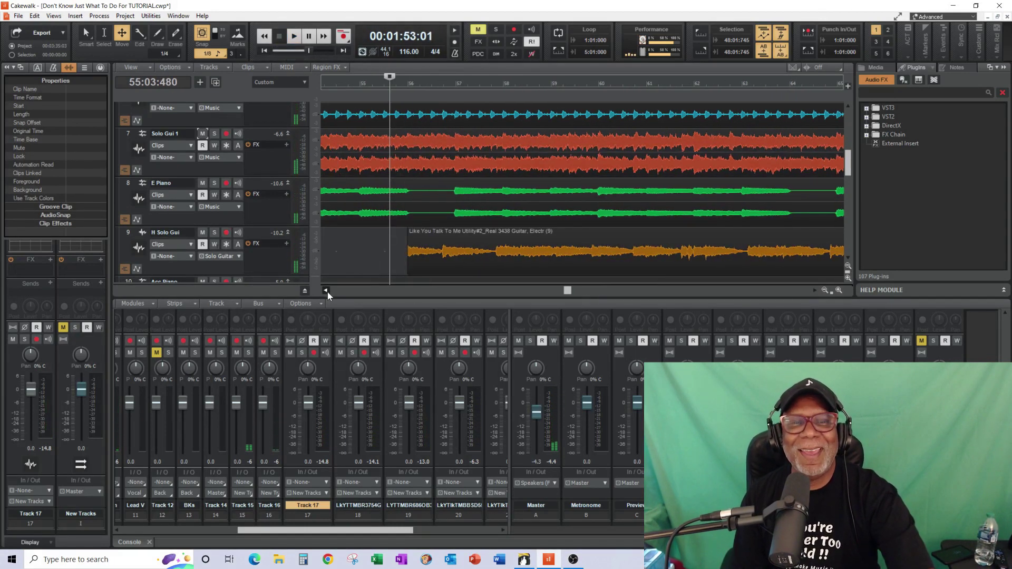
left_click(328, 292)
left_click(327, 292)
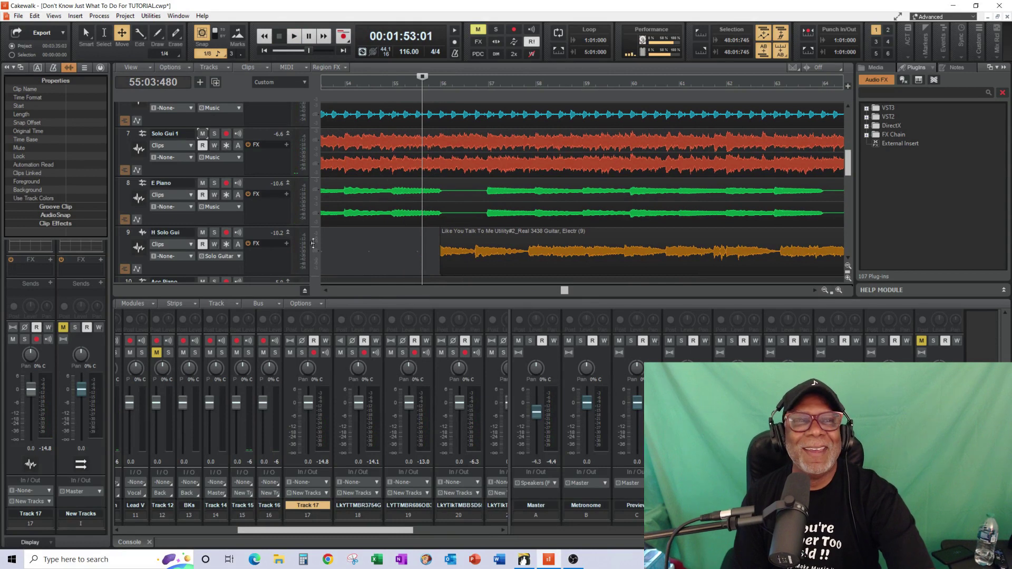
left_click(140, 36)
left_click_drag(441, 262, 351, 258)
left_click_drag(402, 259, 421, 268)
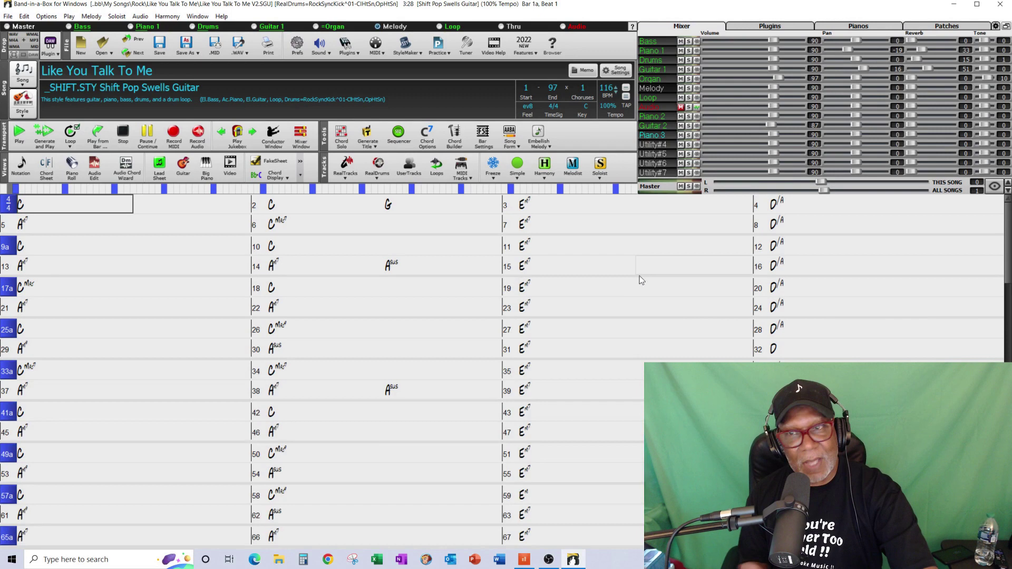
Switch Band-in-a-Box to its compact window, bring up Cakewalk behind it, and move the small window clear of the track list
left_click(33, 55)
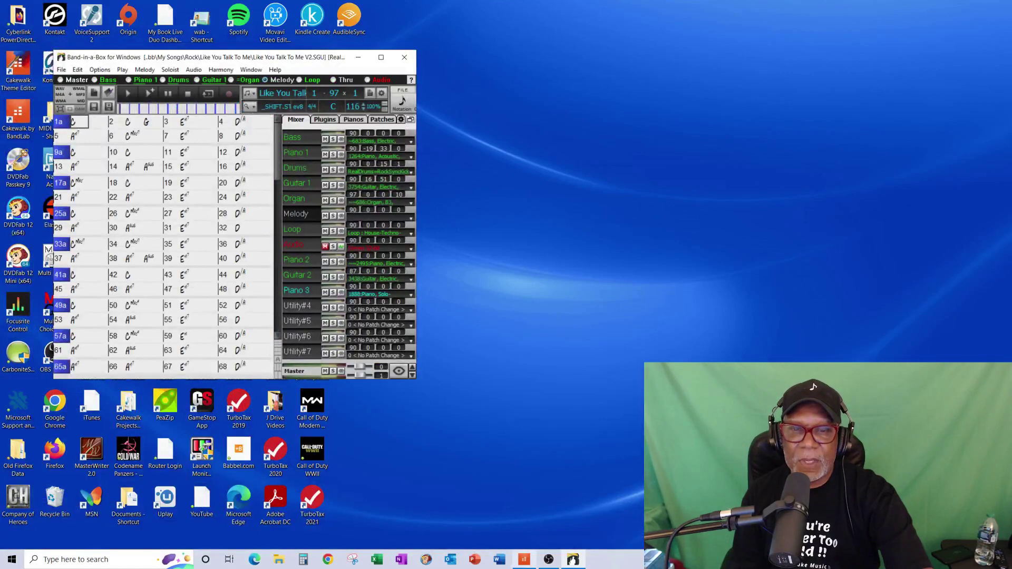
left_click(524, 560)
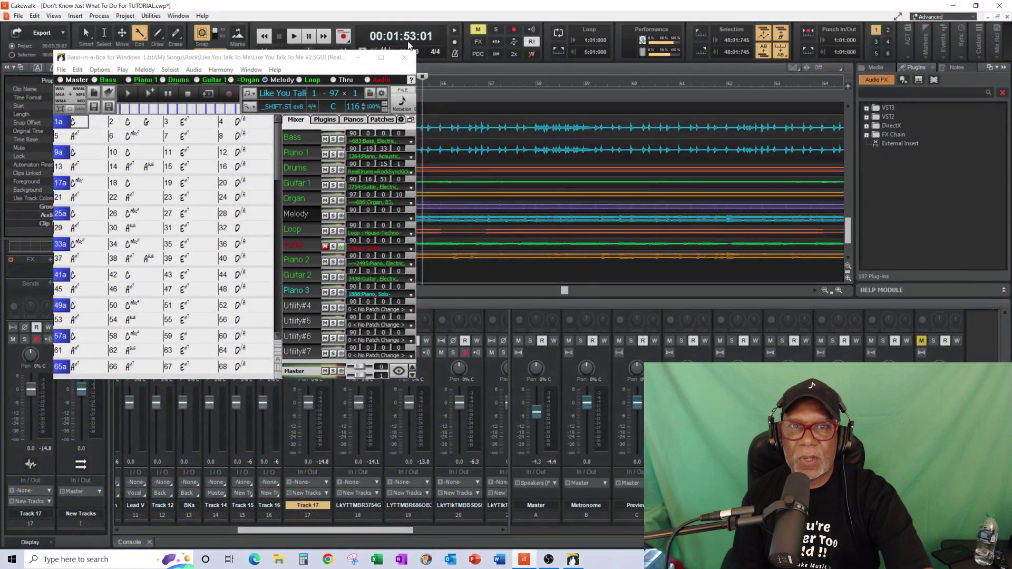
left_click_drag(315, 59, 869, 182)
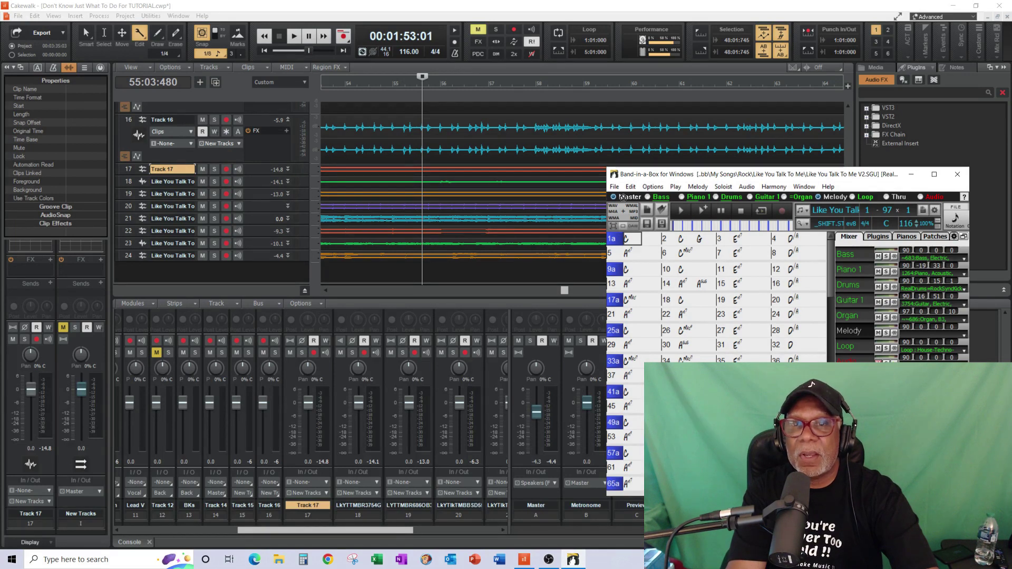
Carry the Band-in-a-Box material into the empty area below track 24 in Cakewalk, back toward the project start
scroll(357, 280, "down", 1)
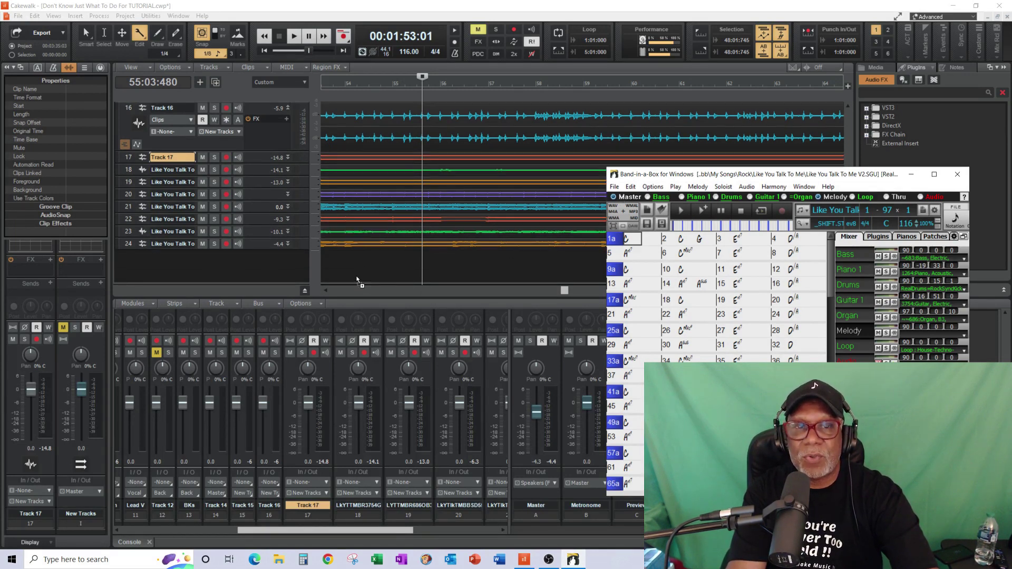
scroll(325, 274, "left", 8)
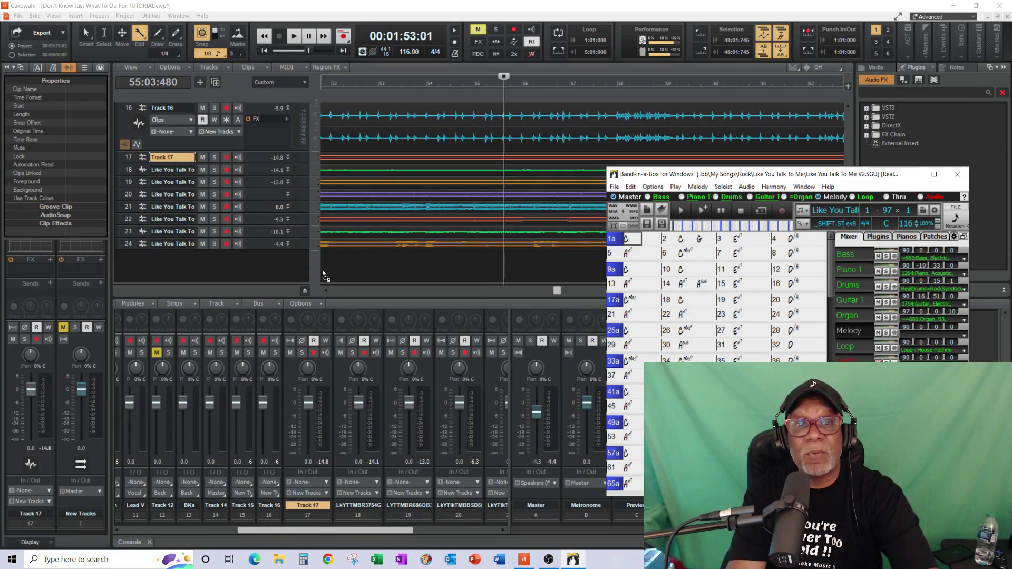
scroll(322, 270, "left", 1)
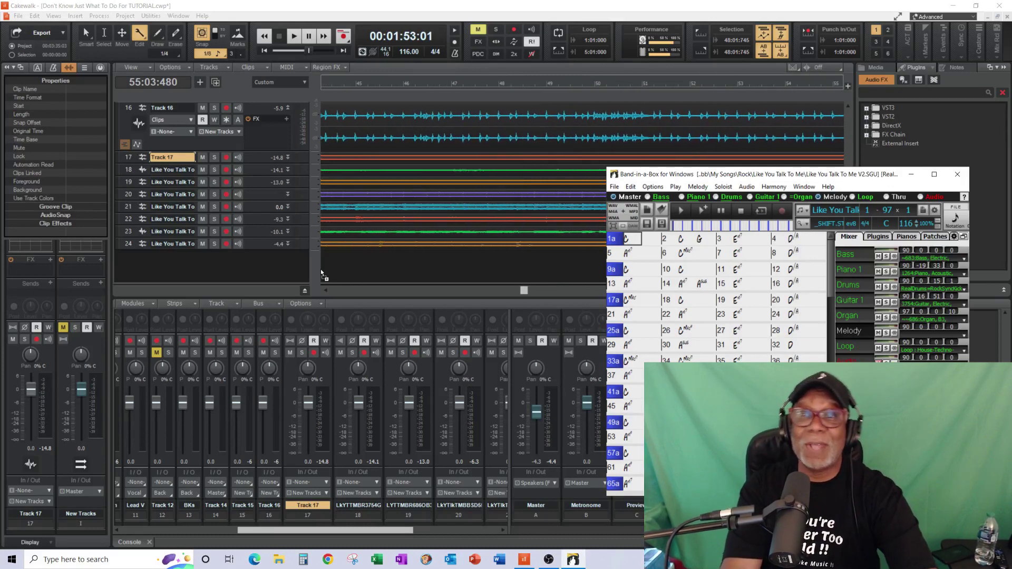
scroll(322, 270, "left", 5)
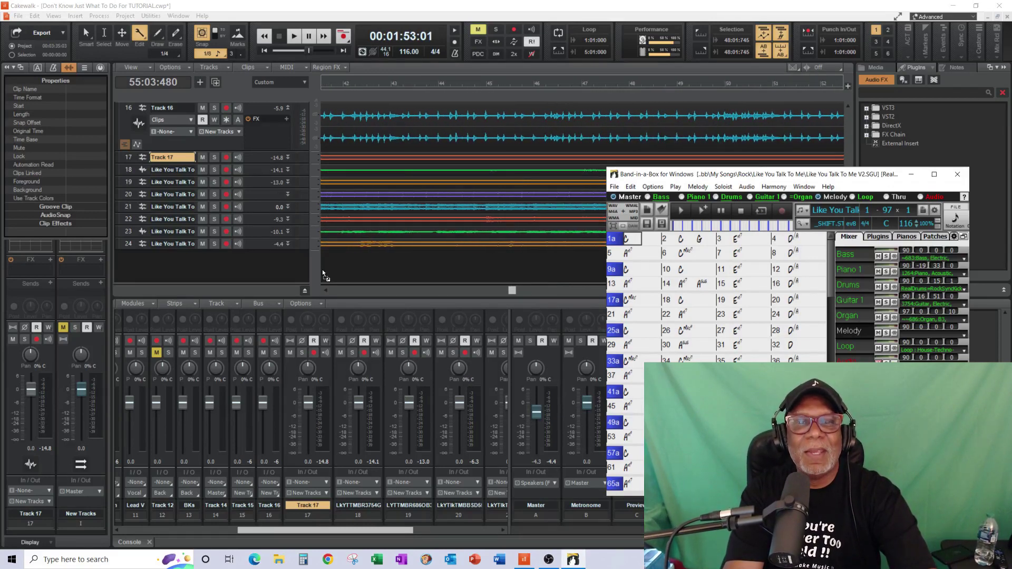
scroll(324, 274, "left", 8)
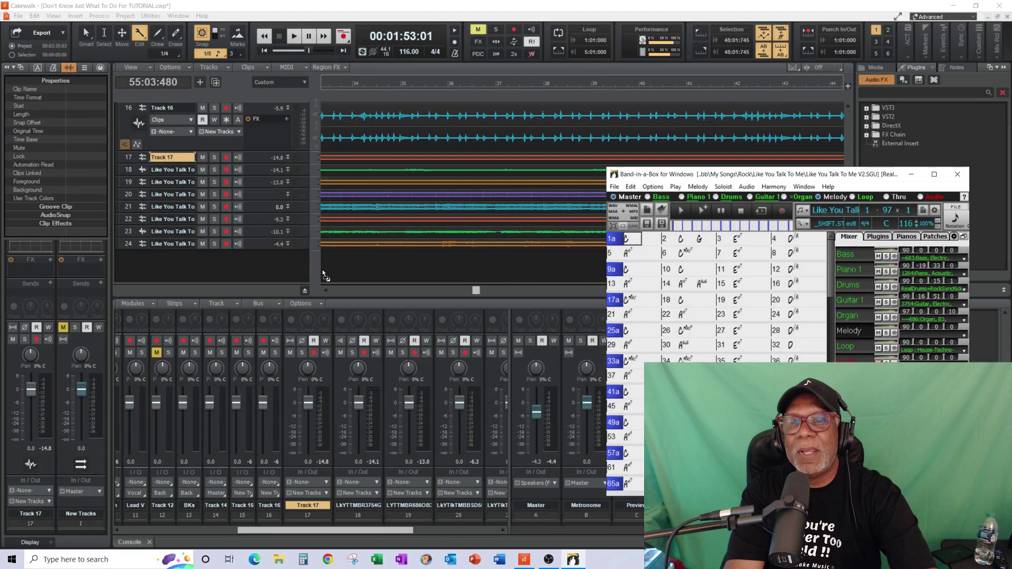
scroll(322, 271, "left", 6)
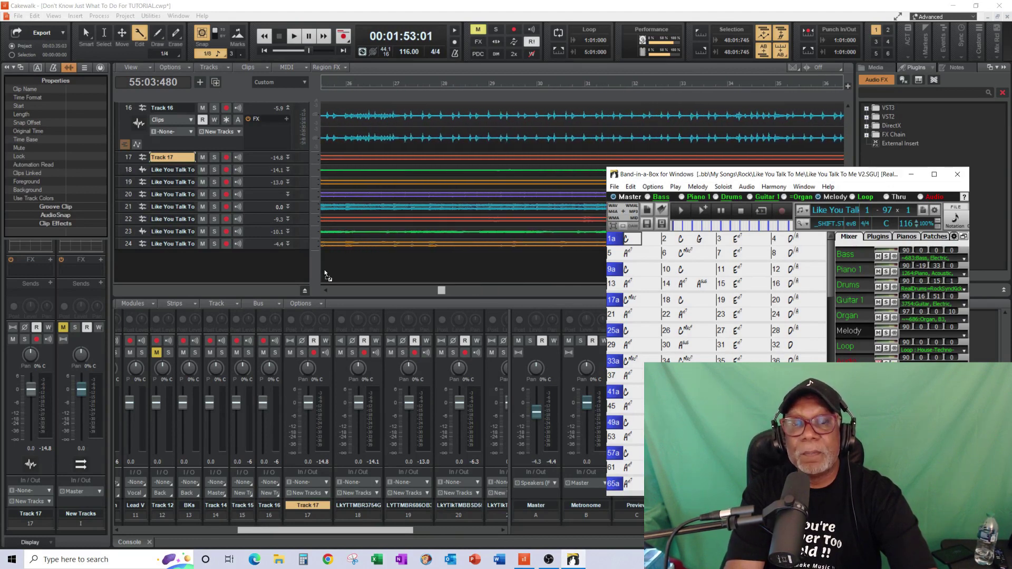